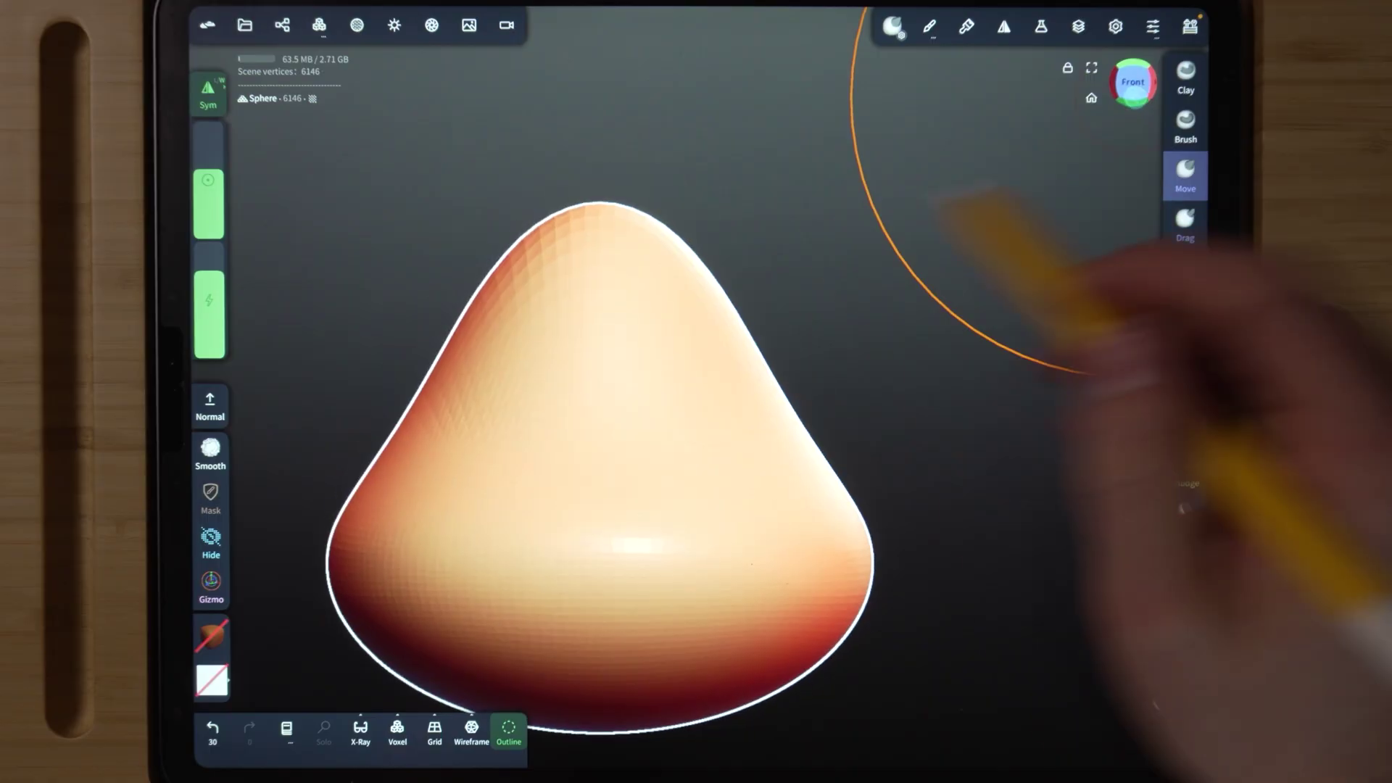
mouse_move(725, 250)
mouse_down()
mouse_move(699, 286)
mouse_move(591, 225)
mouse_move(814, 276)
mouse_move(814, 294)
mouse_move(943, 341)
mouse_up()
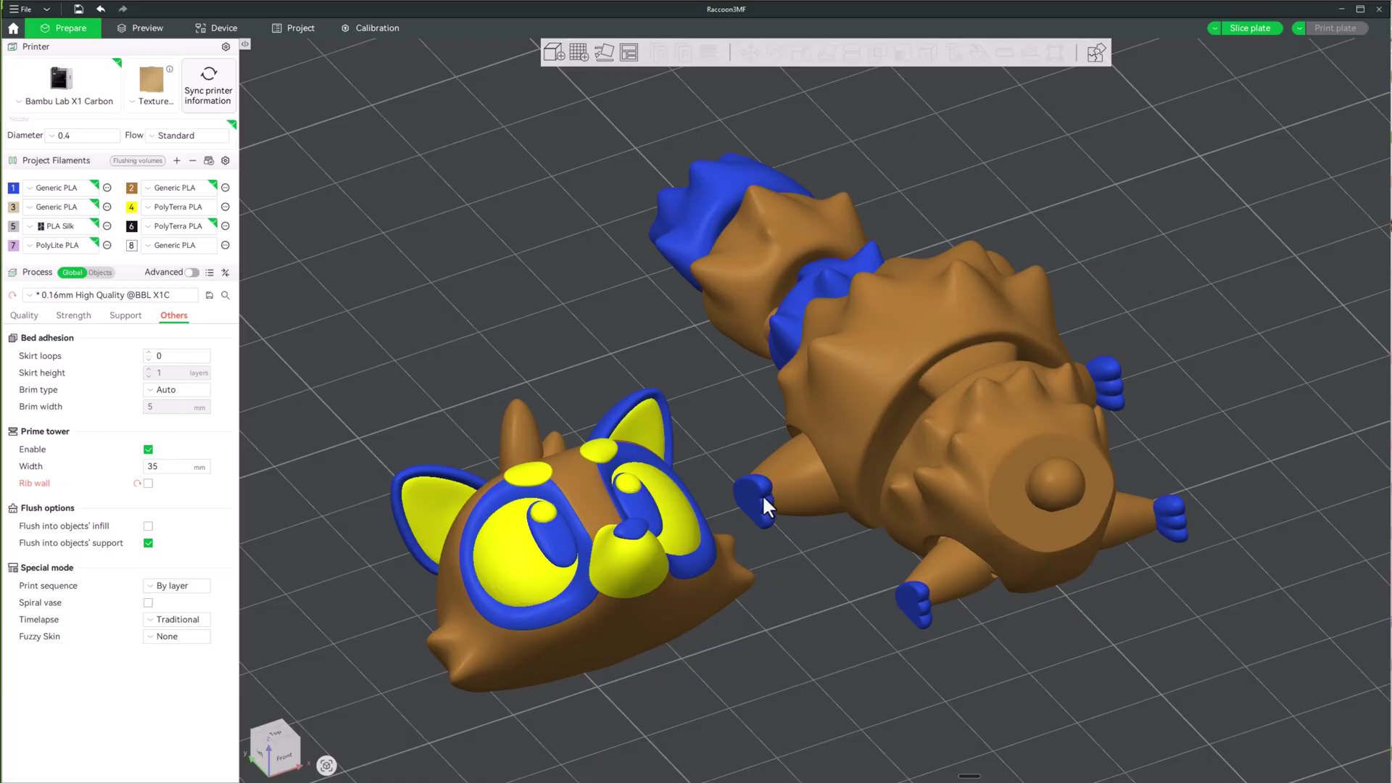
drag(1091, 537, 1158, 628)
scroll(1157, 625, down, 3)
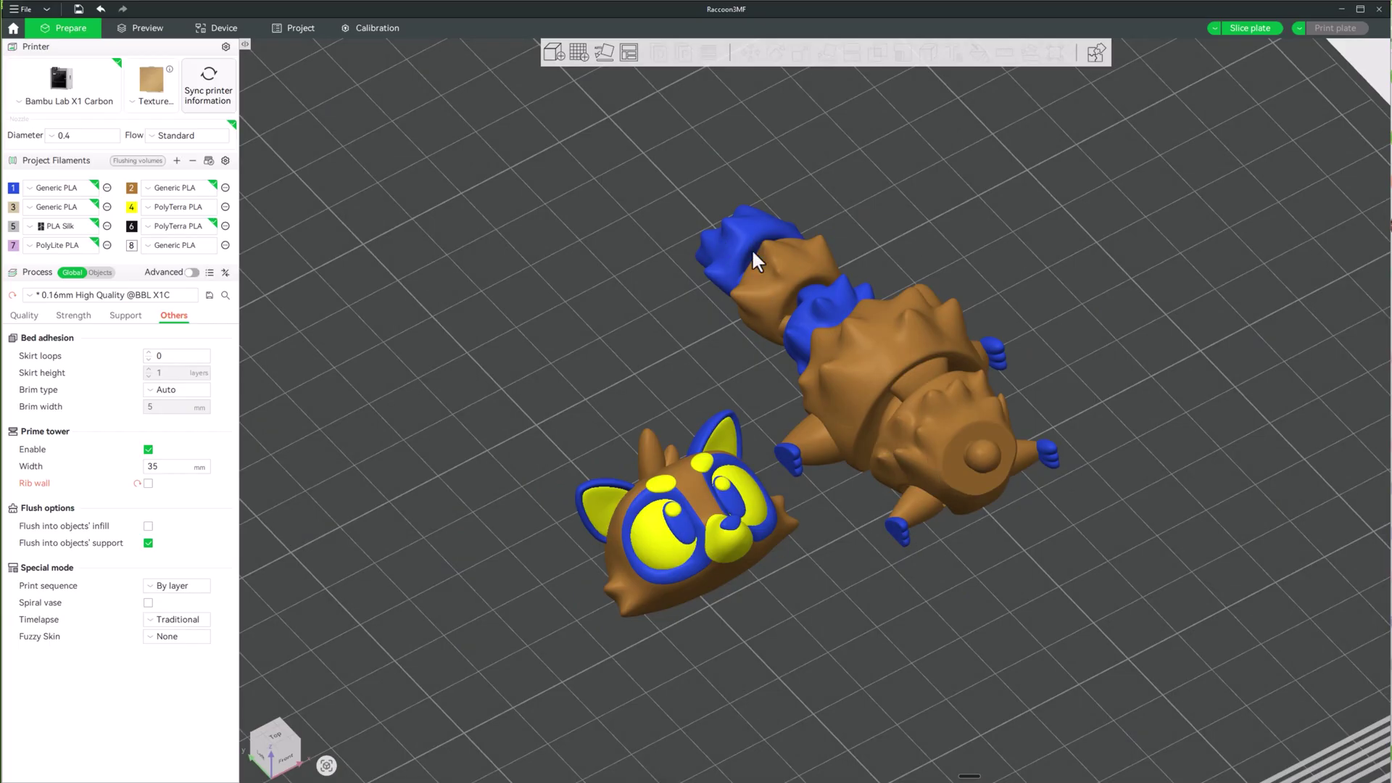
drag(1010, 604, 920, 595)
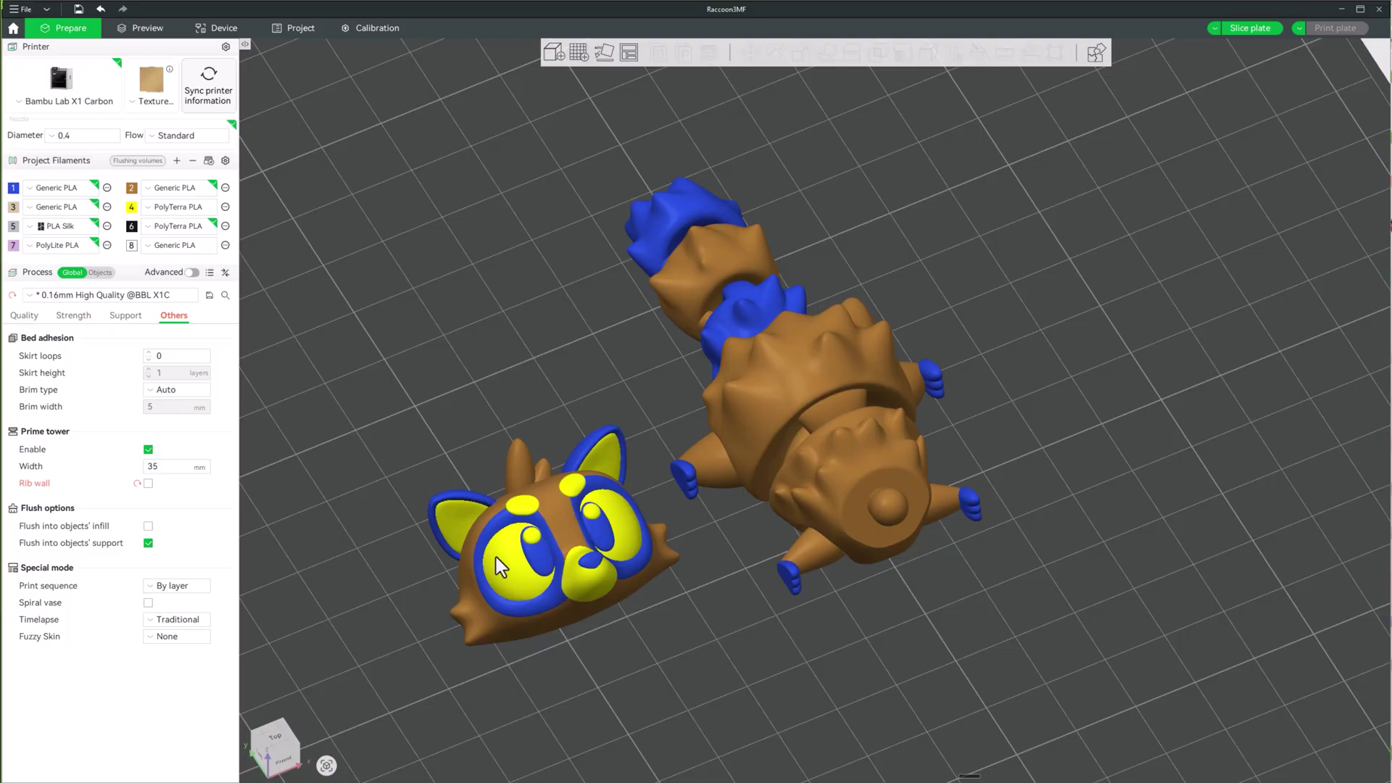
scroll(515, 412, up, 4)
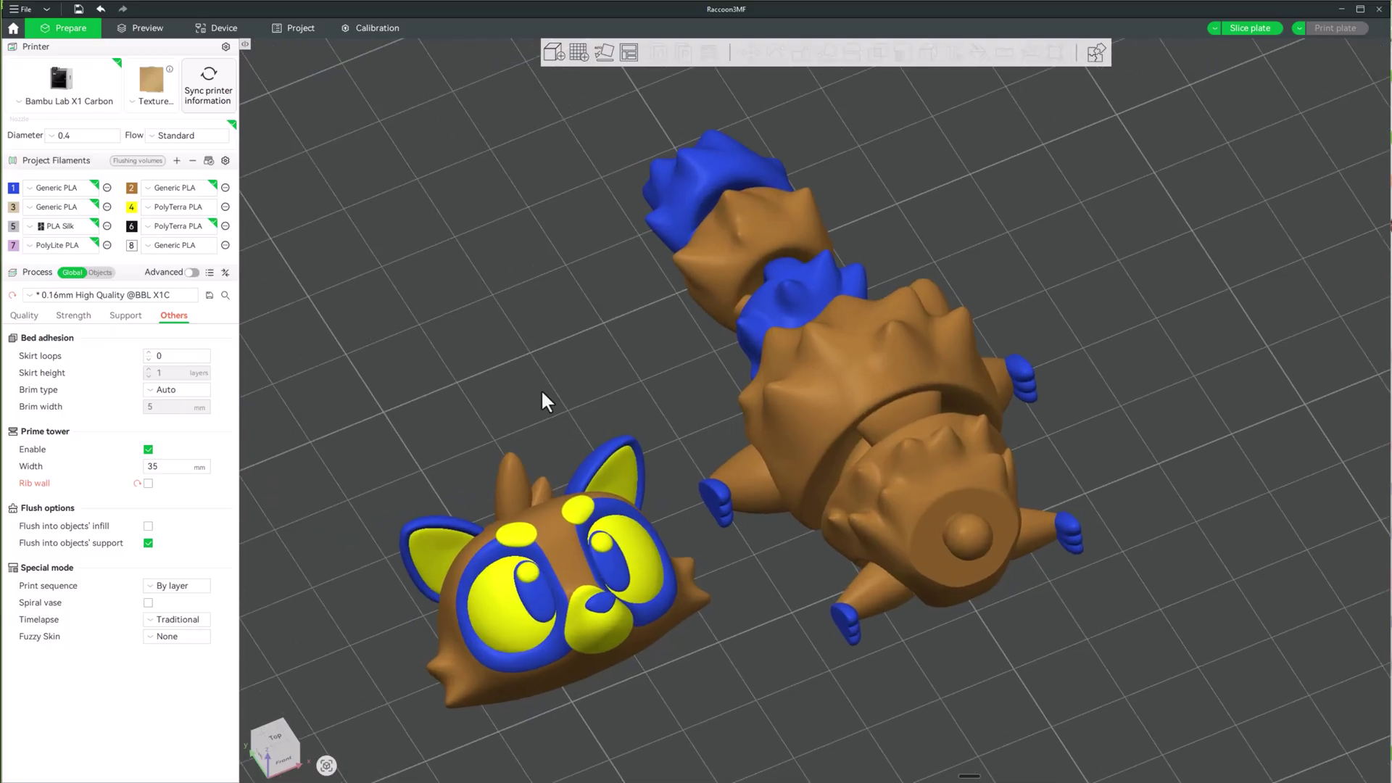
scroll(566, 384, up, 2)
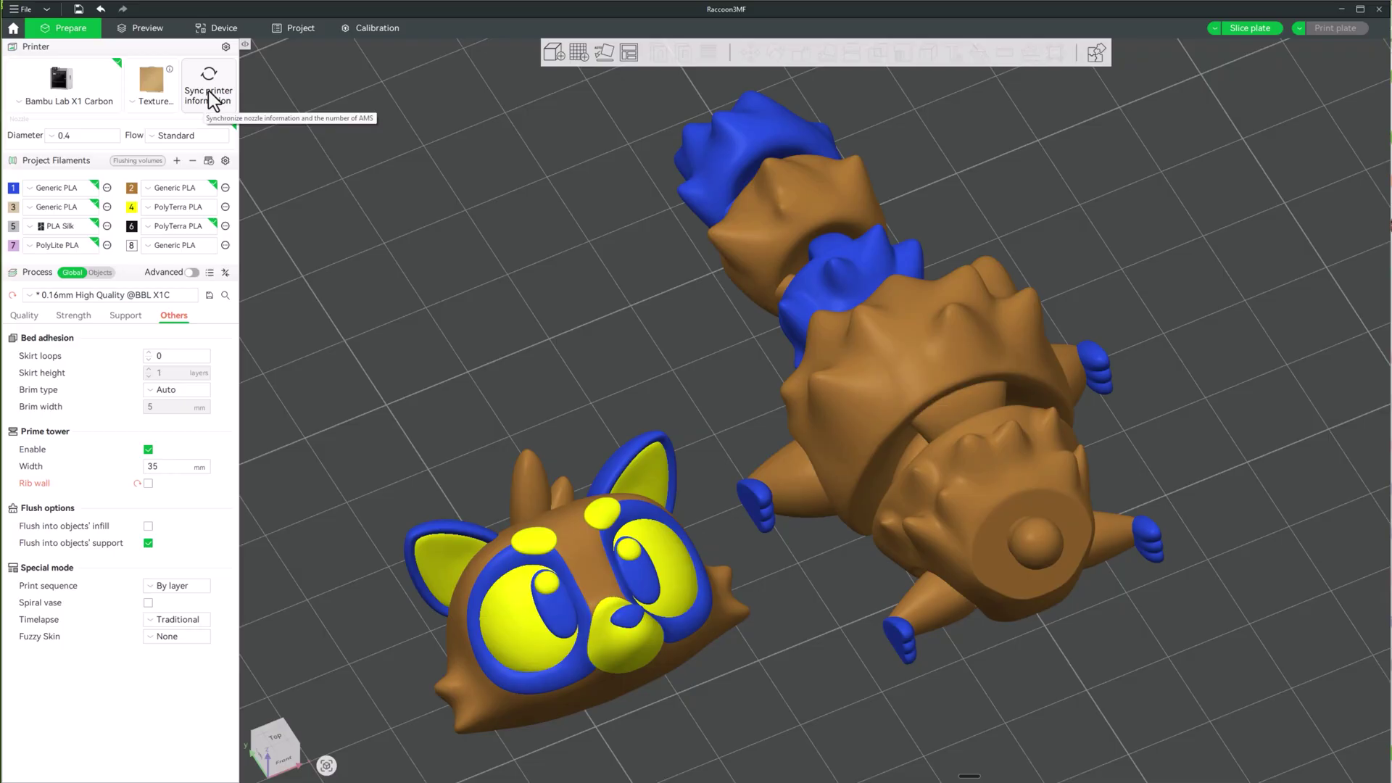
drag(487, 332, 497, 387)
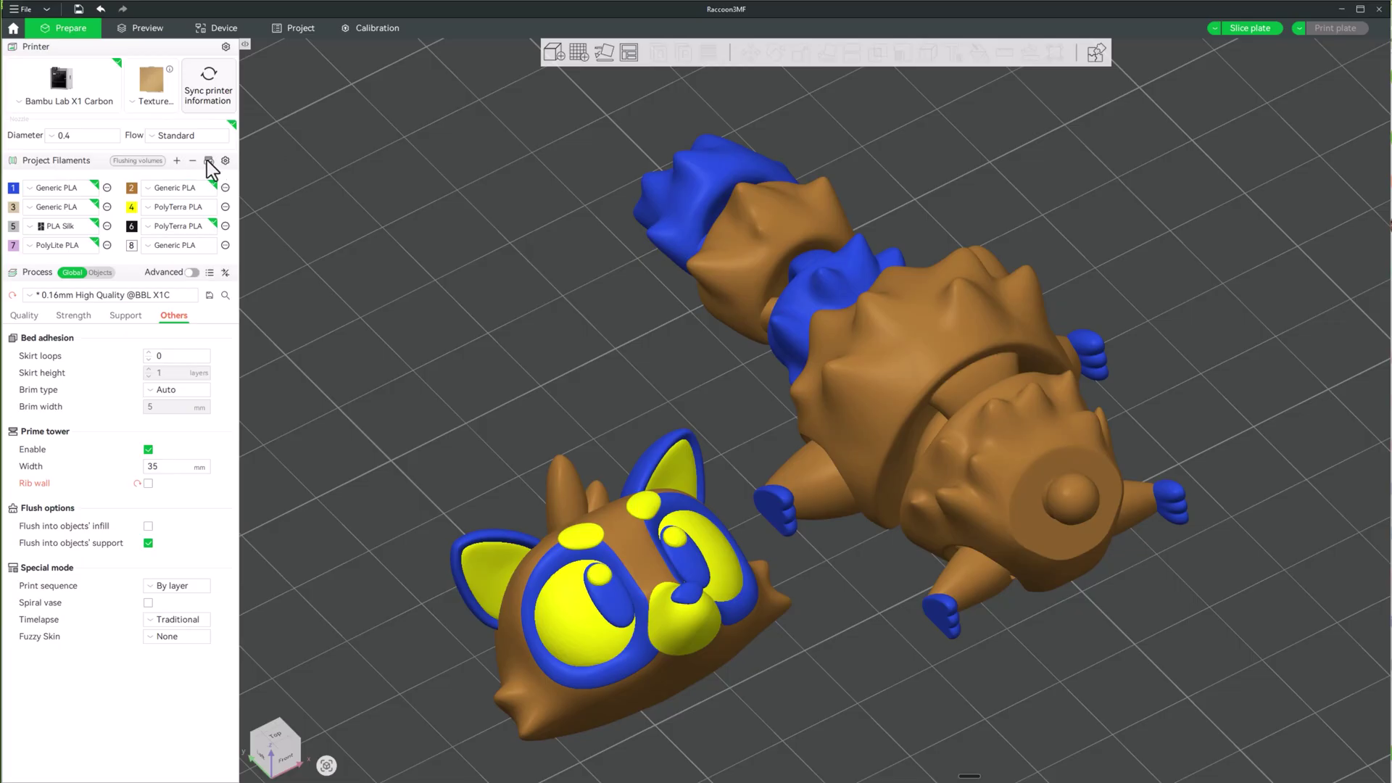
Start synchronizing the filaments with the printer in Mapping mode and map blue filament 1 to black AMS slot B2.
click(203, 91)
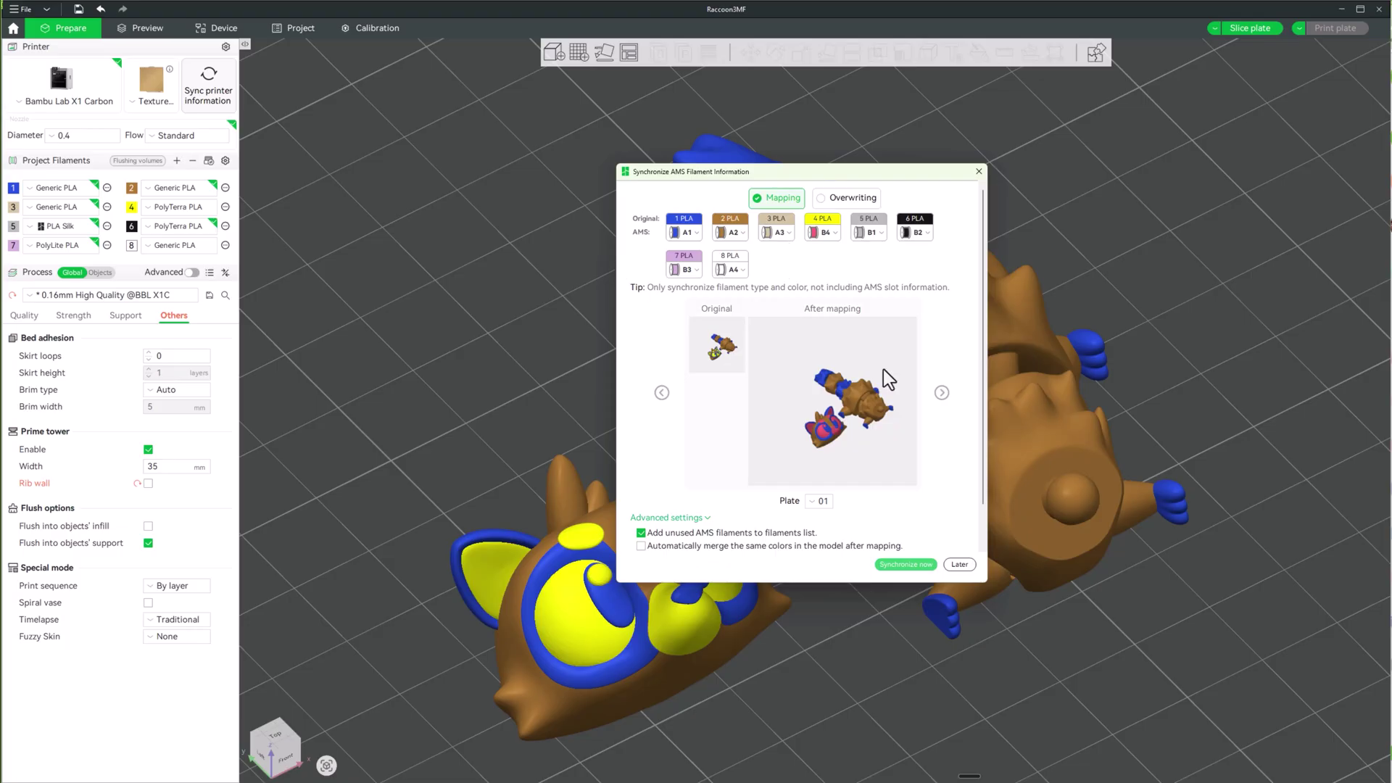
click(864, 200)
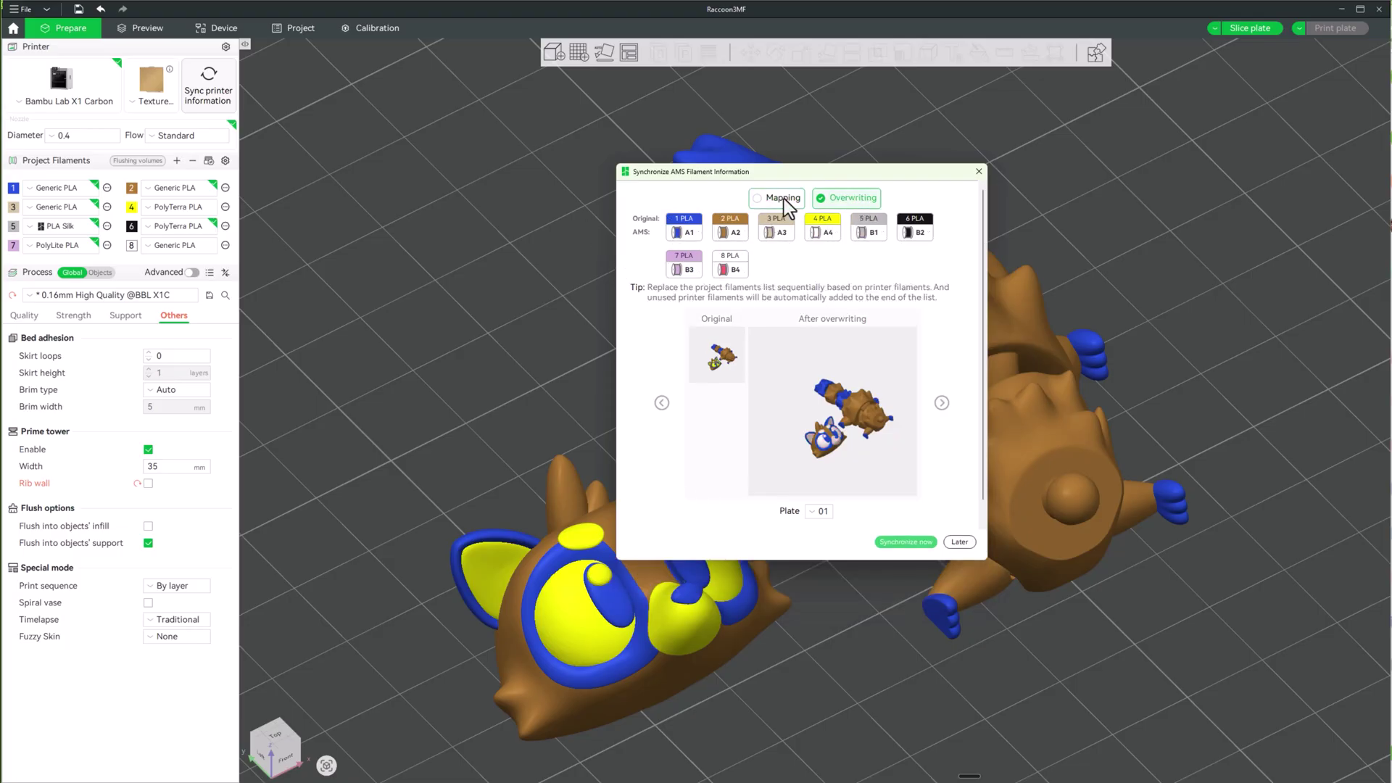
click(780, 199)
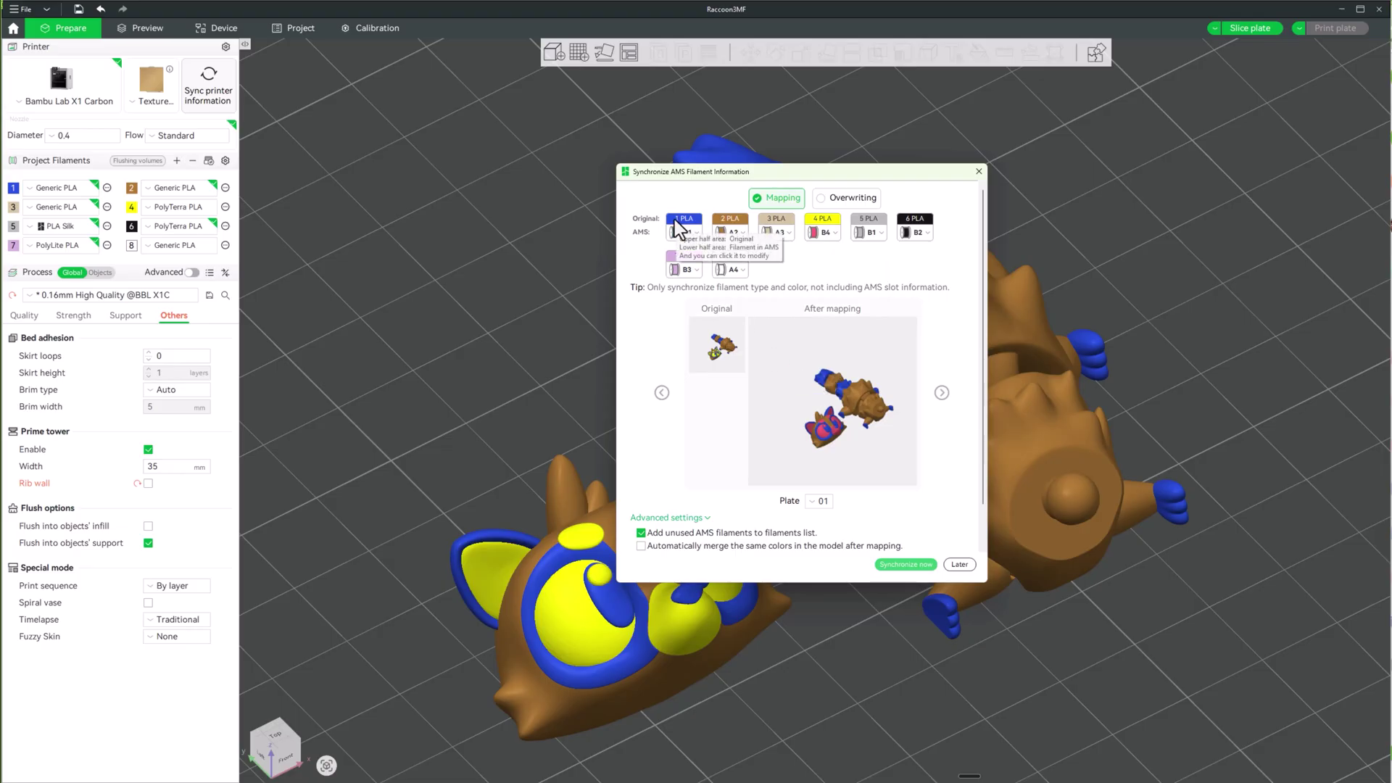
click(696, 233)
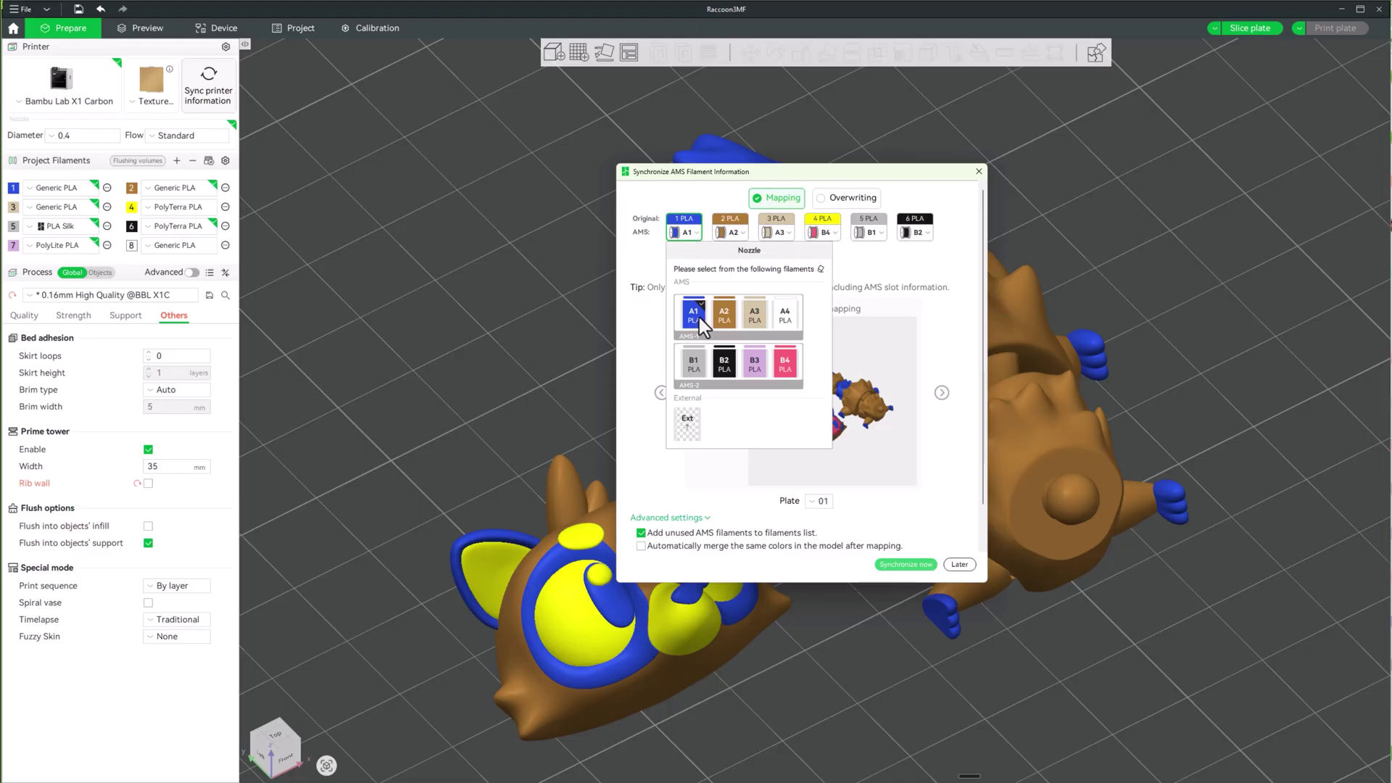
click(724, 368)
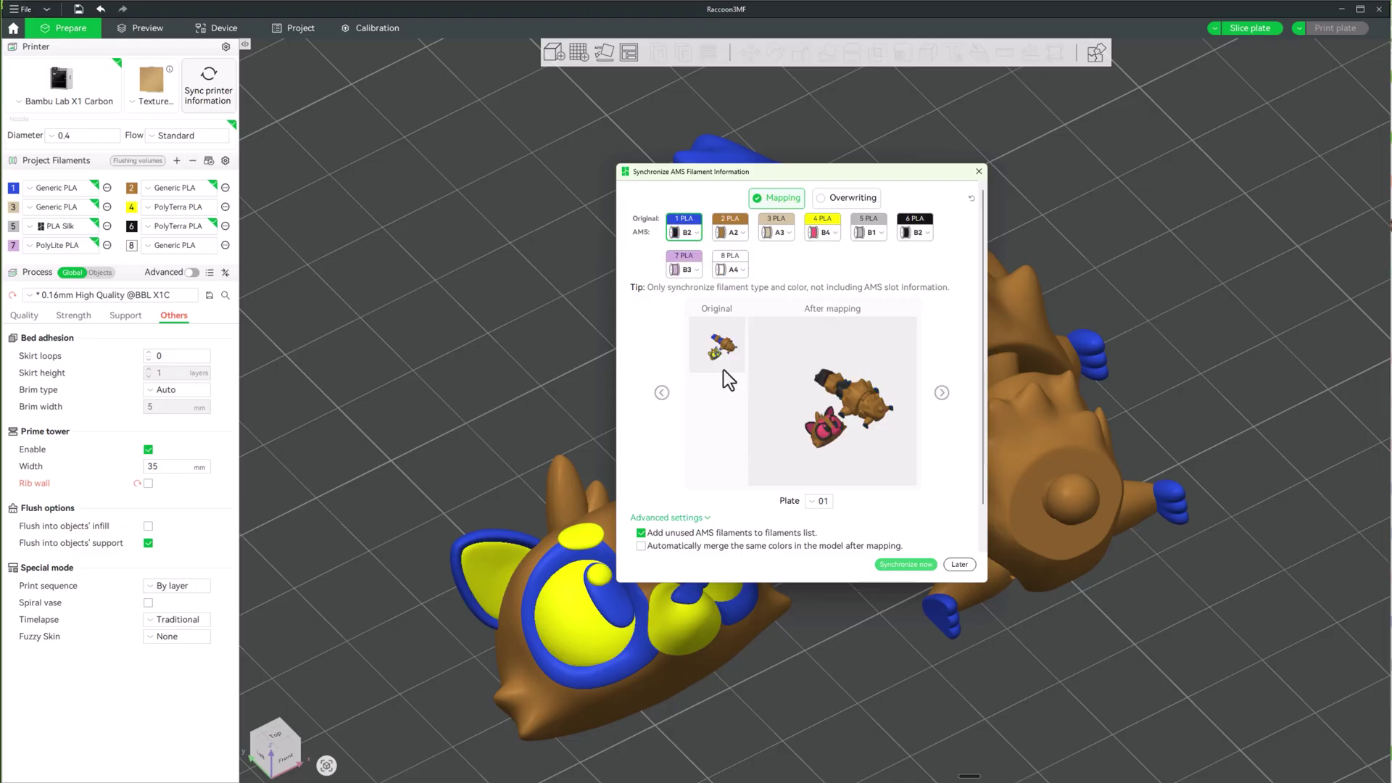
Map brown filament 2 to the grey filament in AMS slot B1.
click(740, 234)
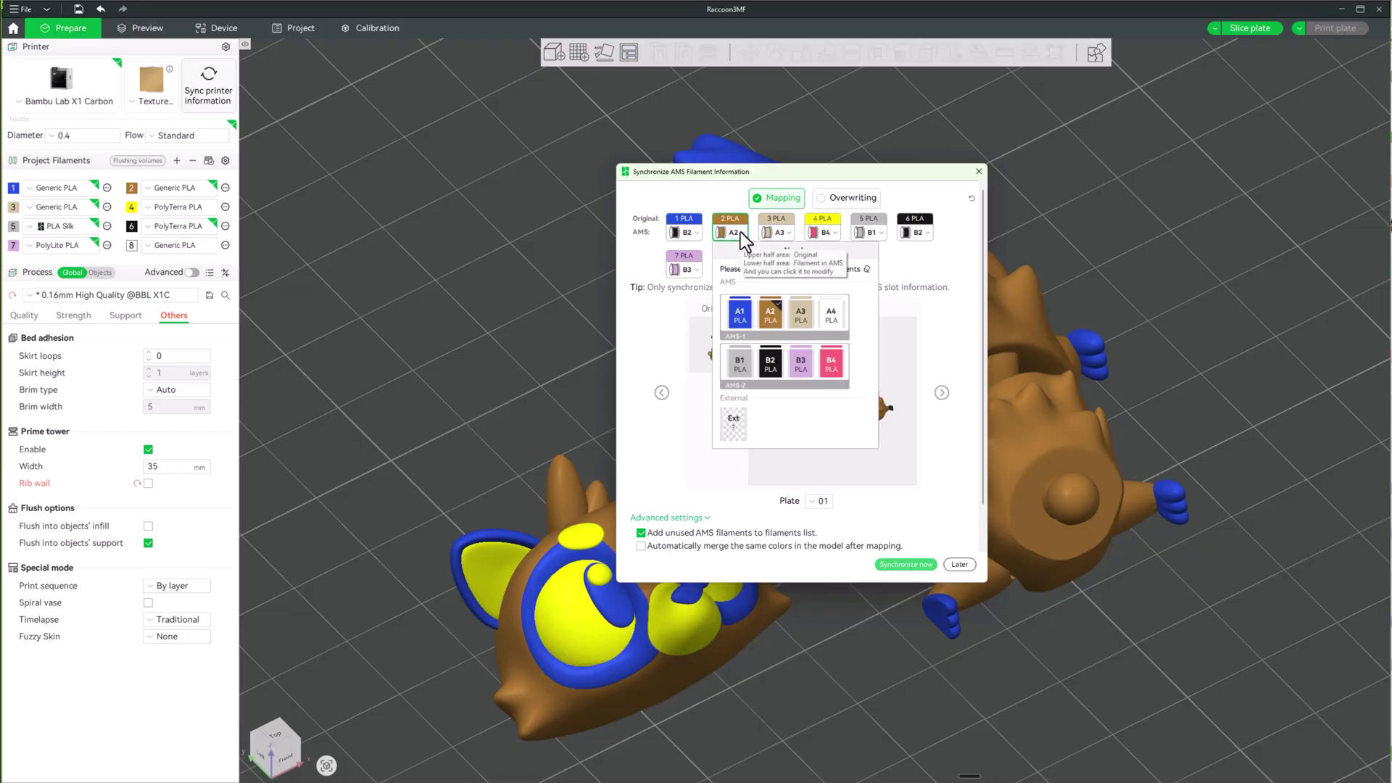
click(837, 250)
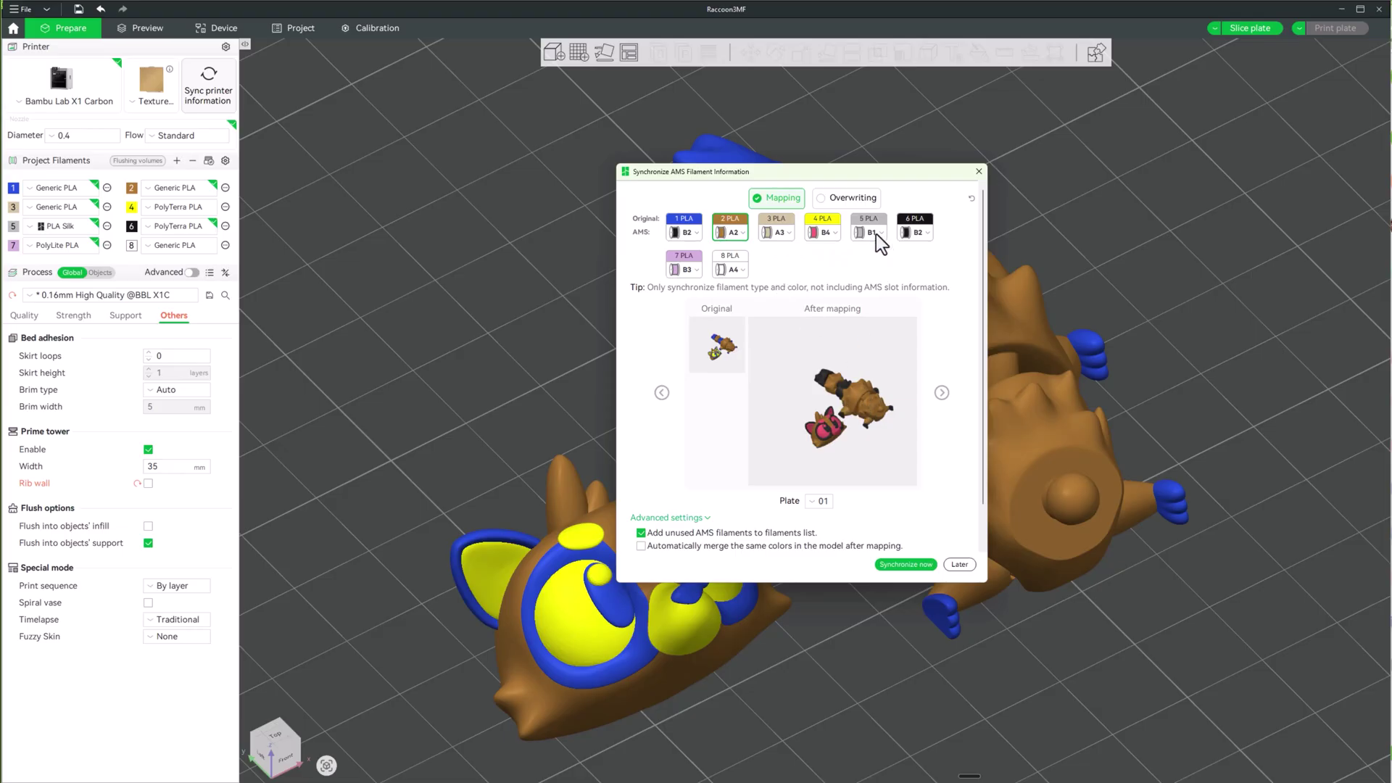
click(742, 232)
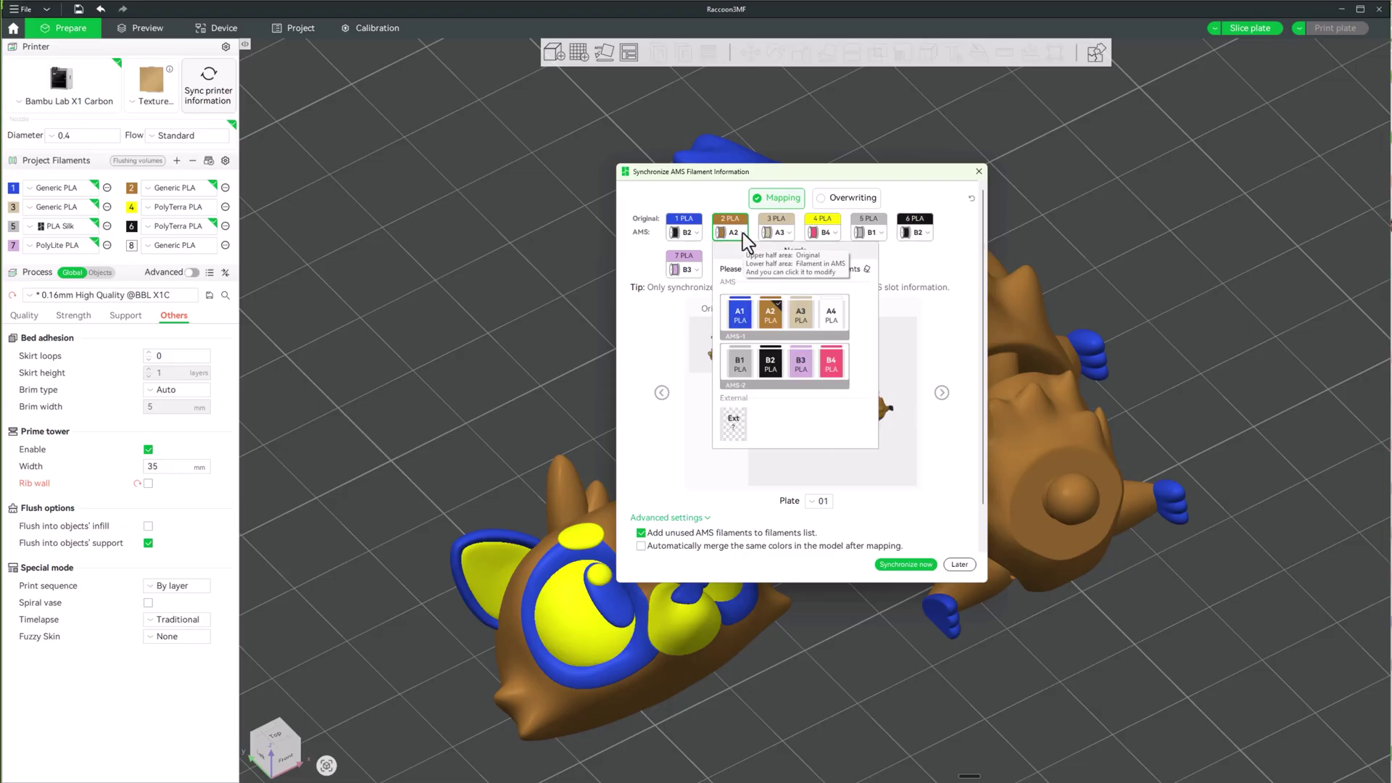
click(738, 369)
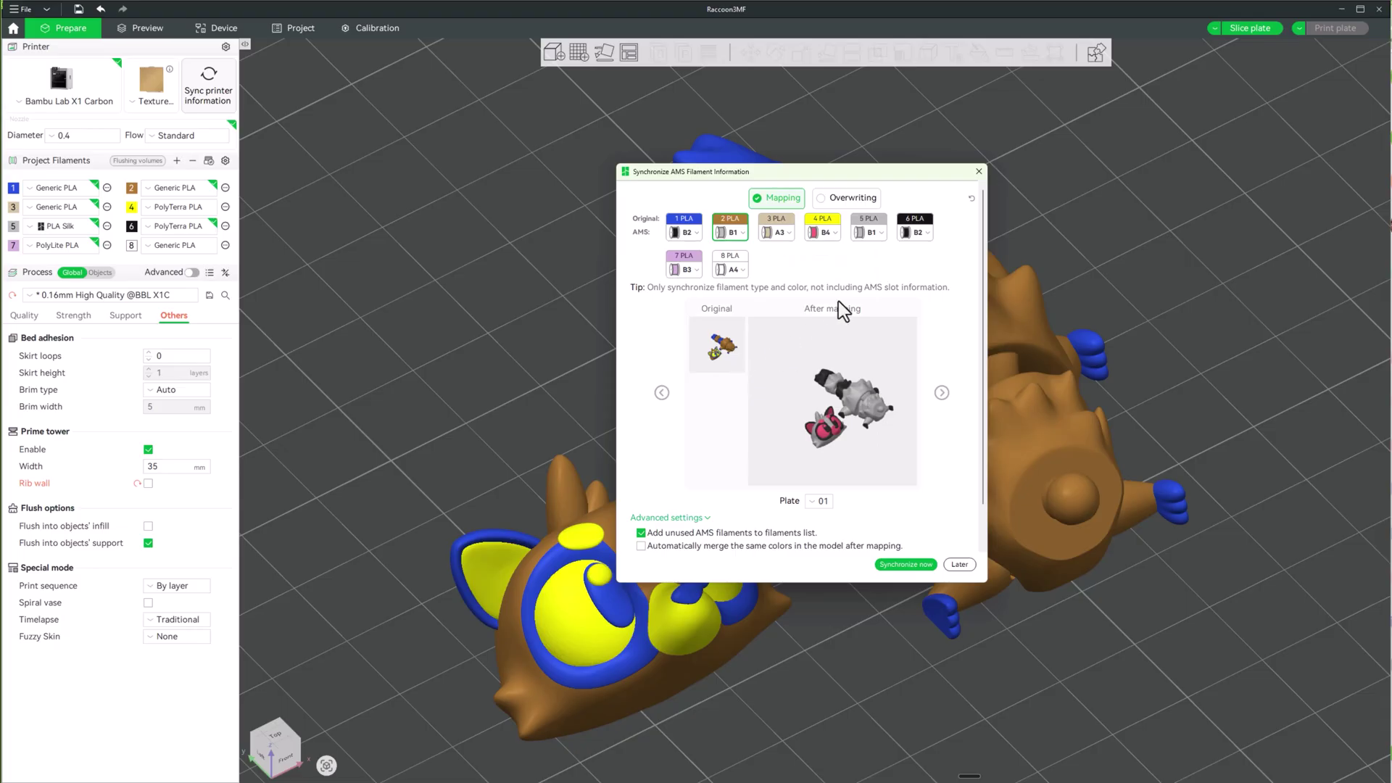
Map yellow filament 4 to the white filament in AMS slot A4 and synchronize the filament list.
click(836, 235)
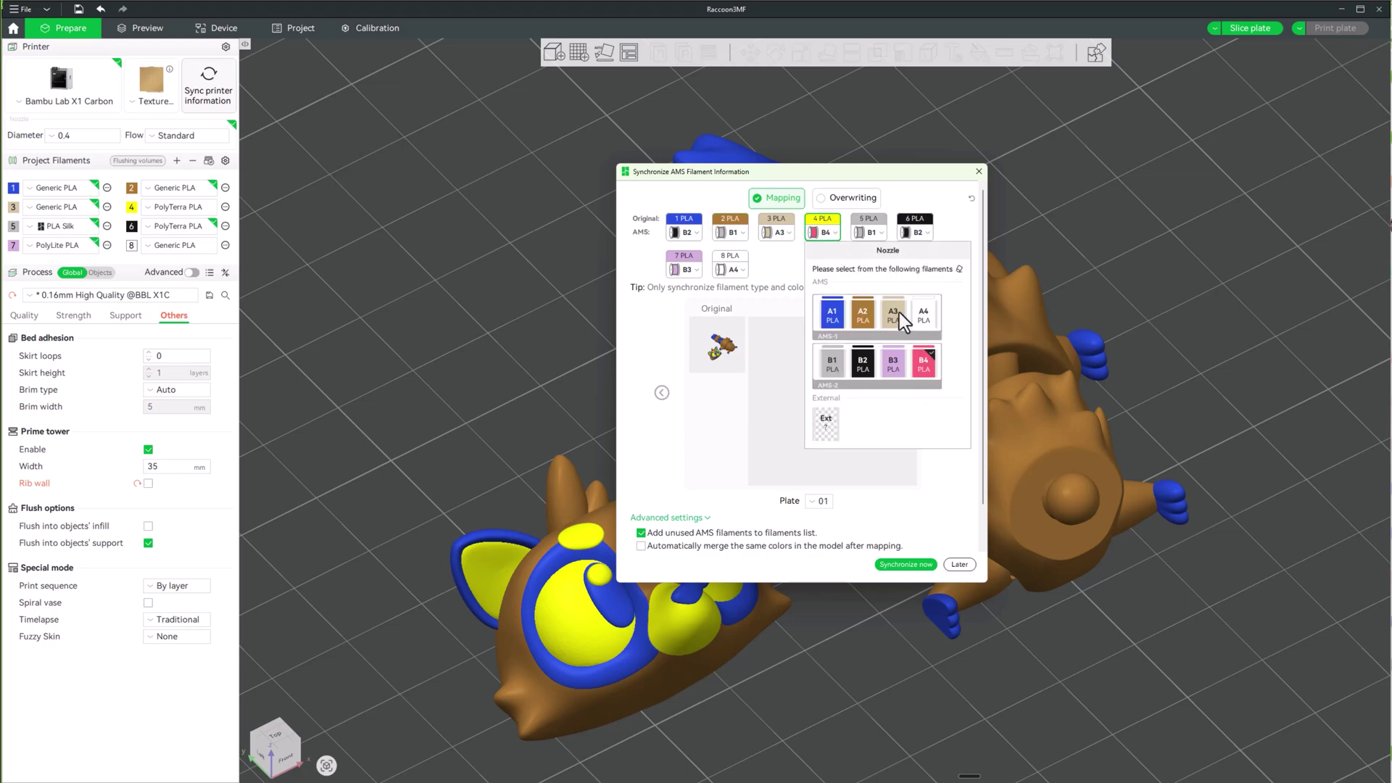
click(924, 316)
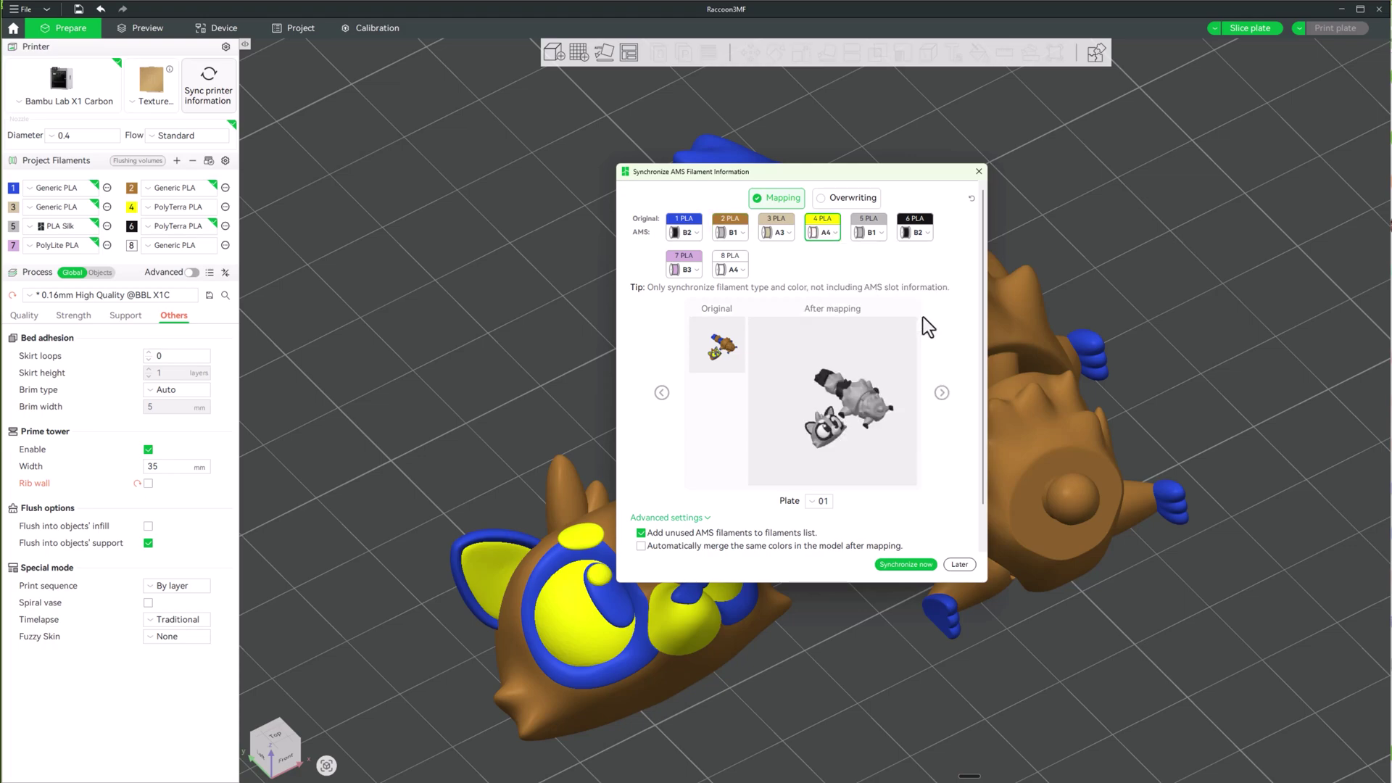
click(913, 564)
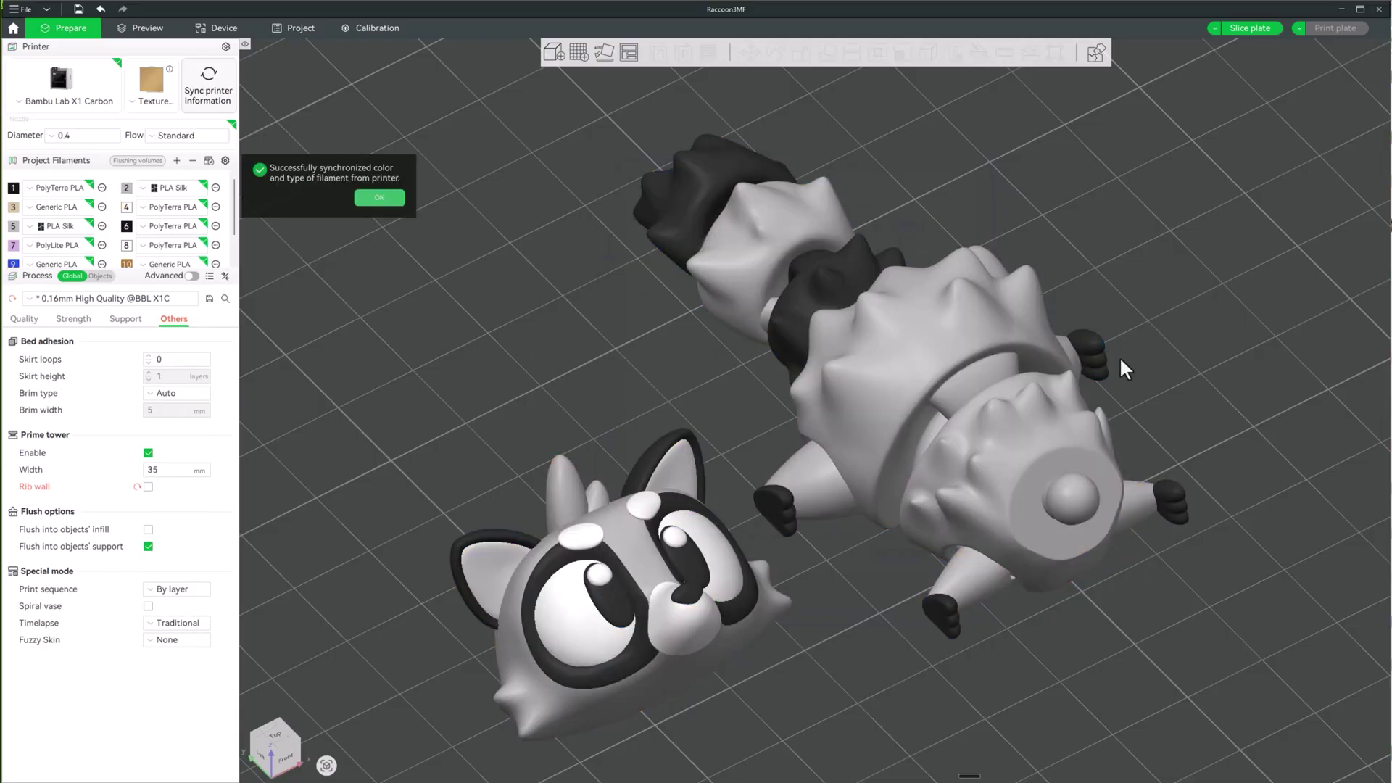
Slice the plate with the raccoon in its black, grey and white filaments.
drag(888, 464, 1062, 577)
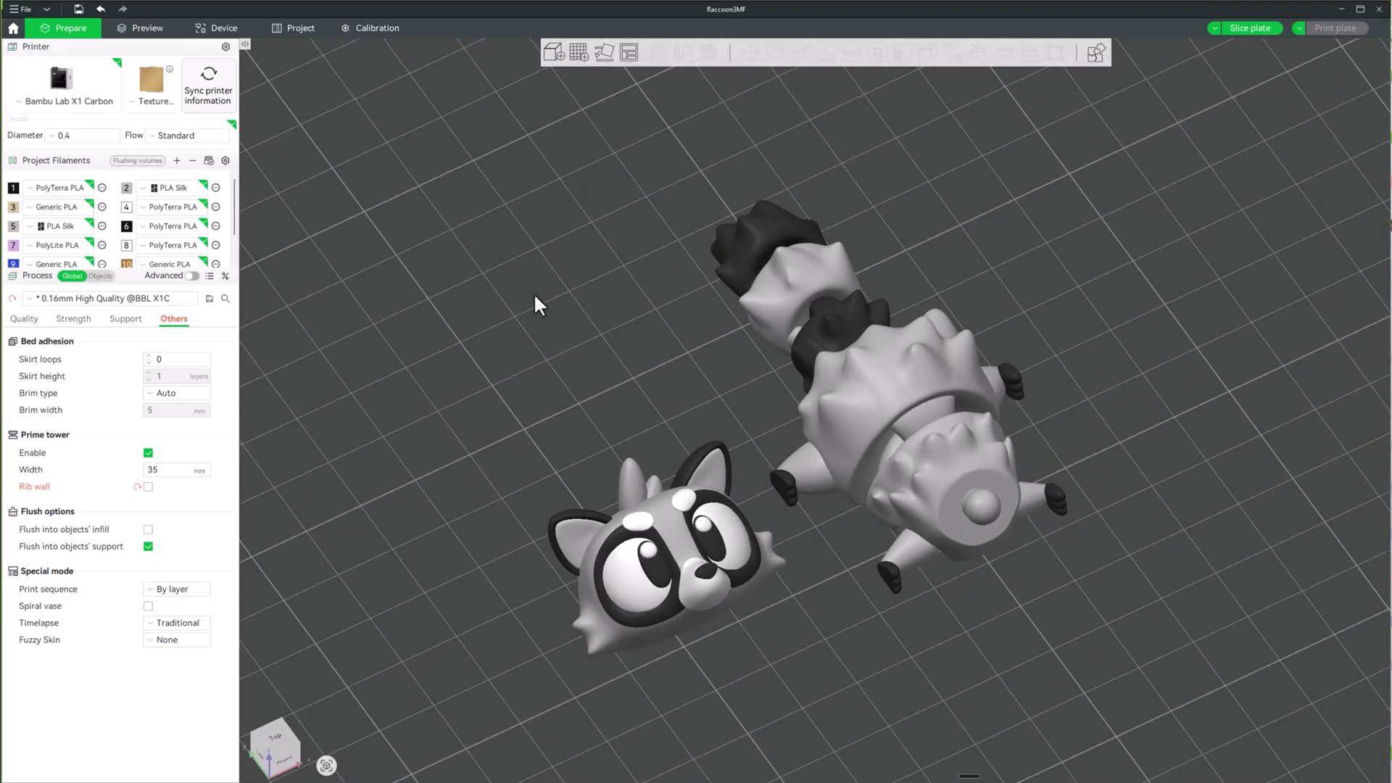
click(1233, 31)
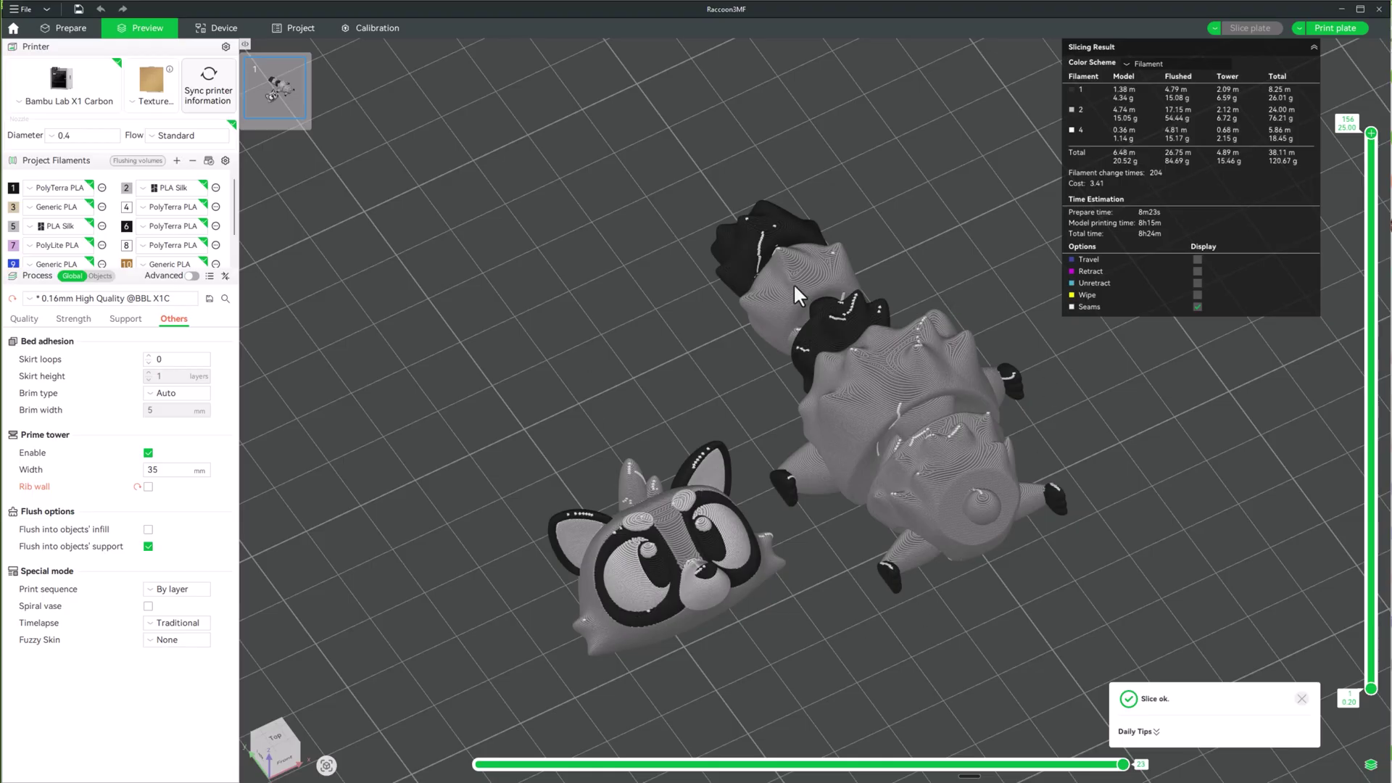
key(1)
drag(826, 635, 863, 642)
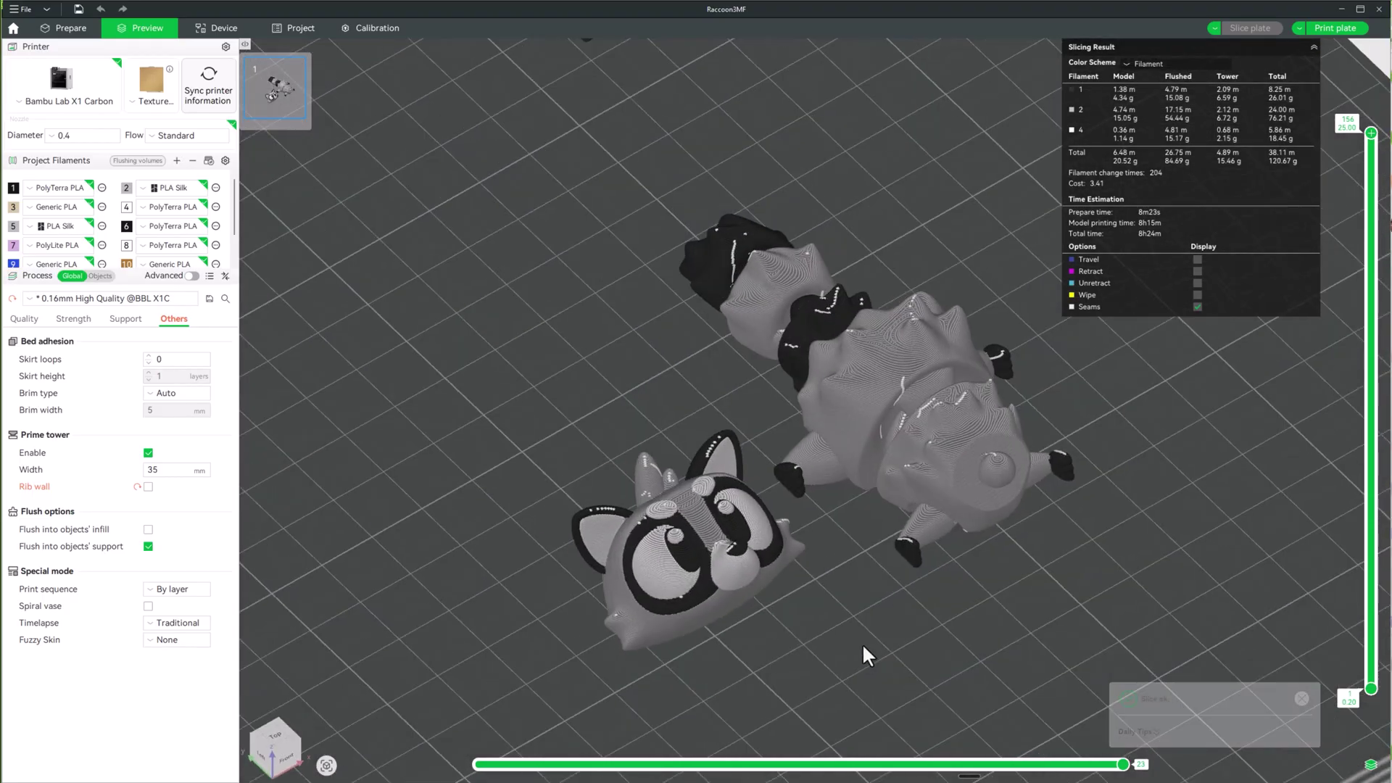
Open the print job for the sliced plate and review the AMS slot choices for the black, grey and white filaments.
click(1334, 29)
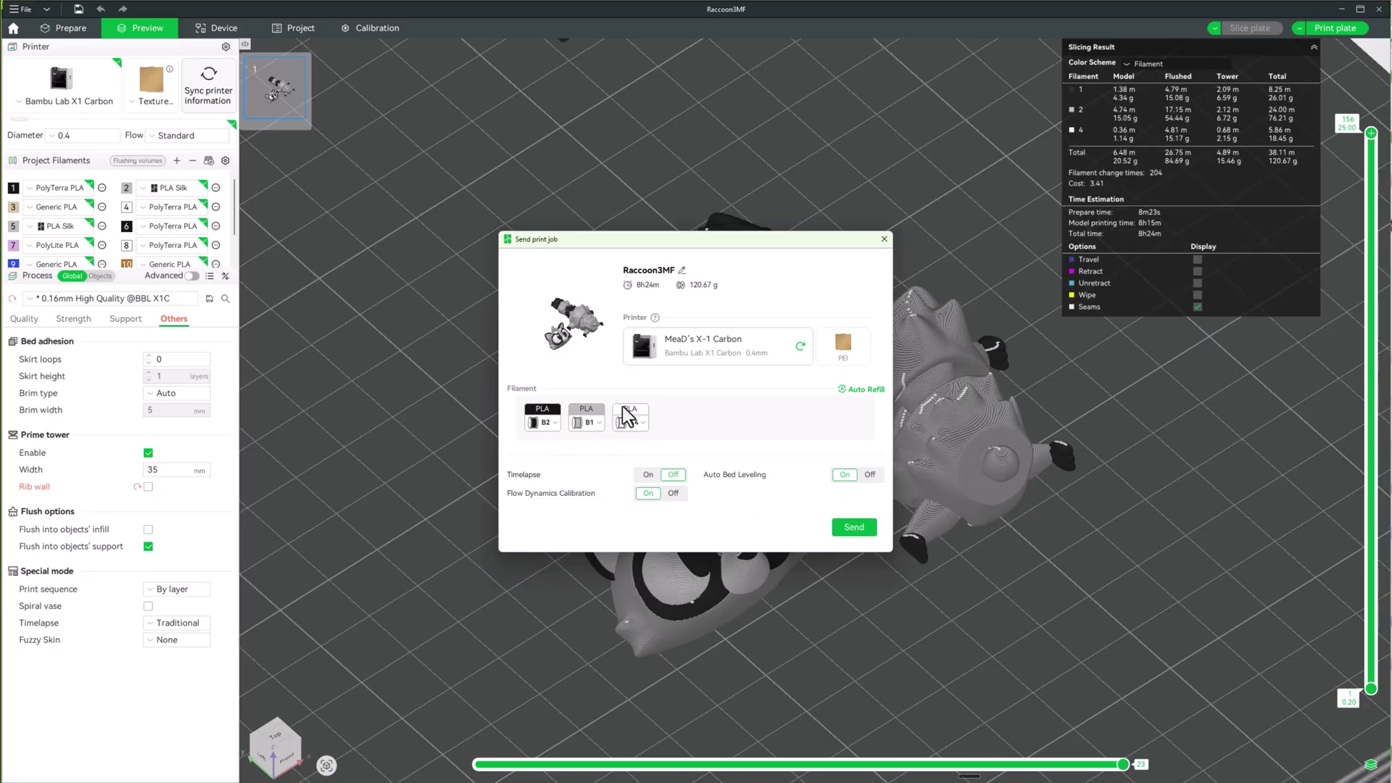
click(558, 422)
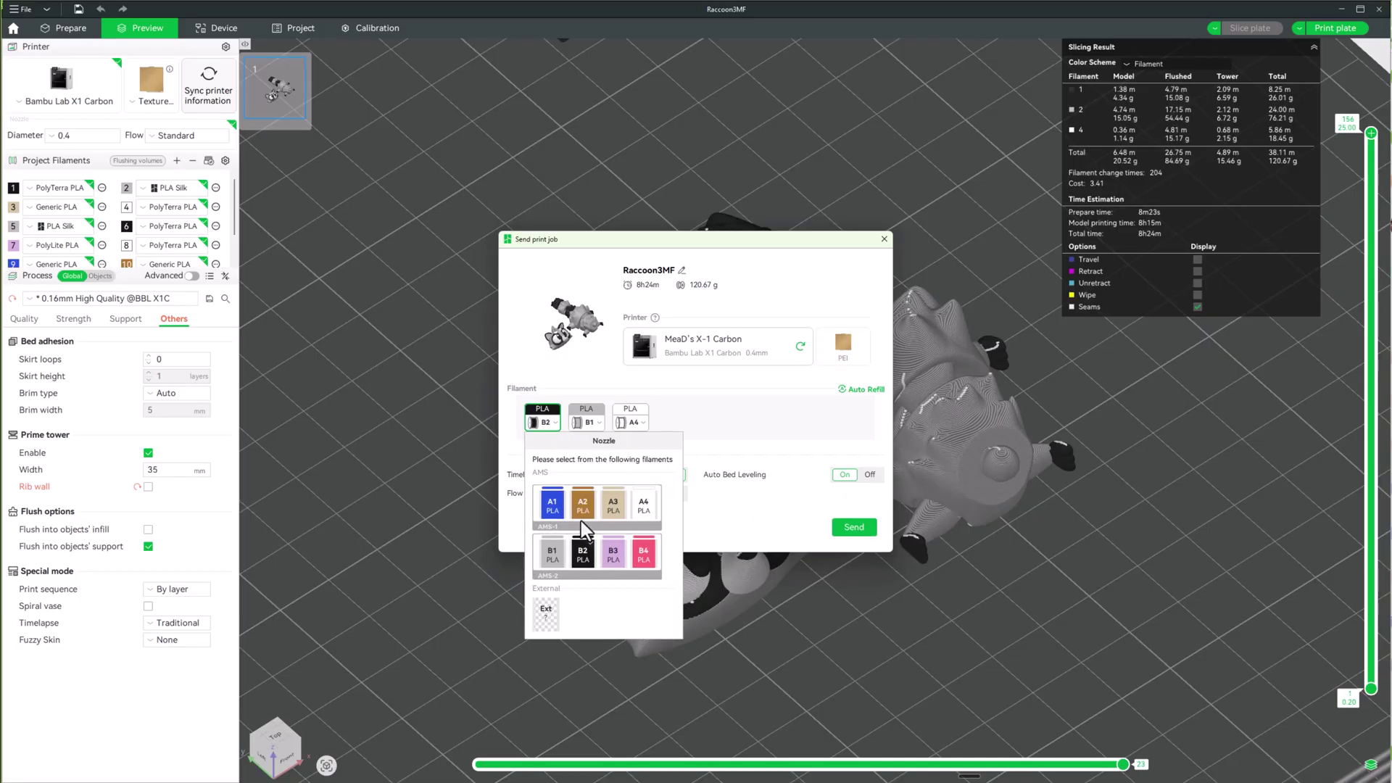
click(721, 375)
click(596, 427)
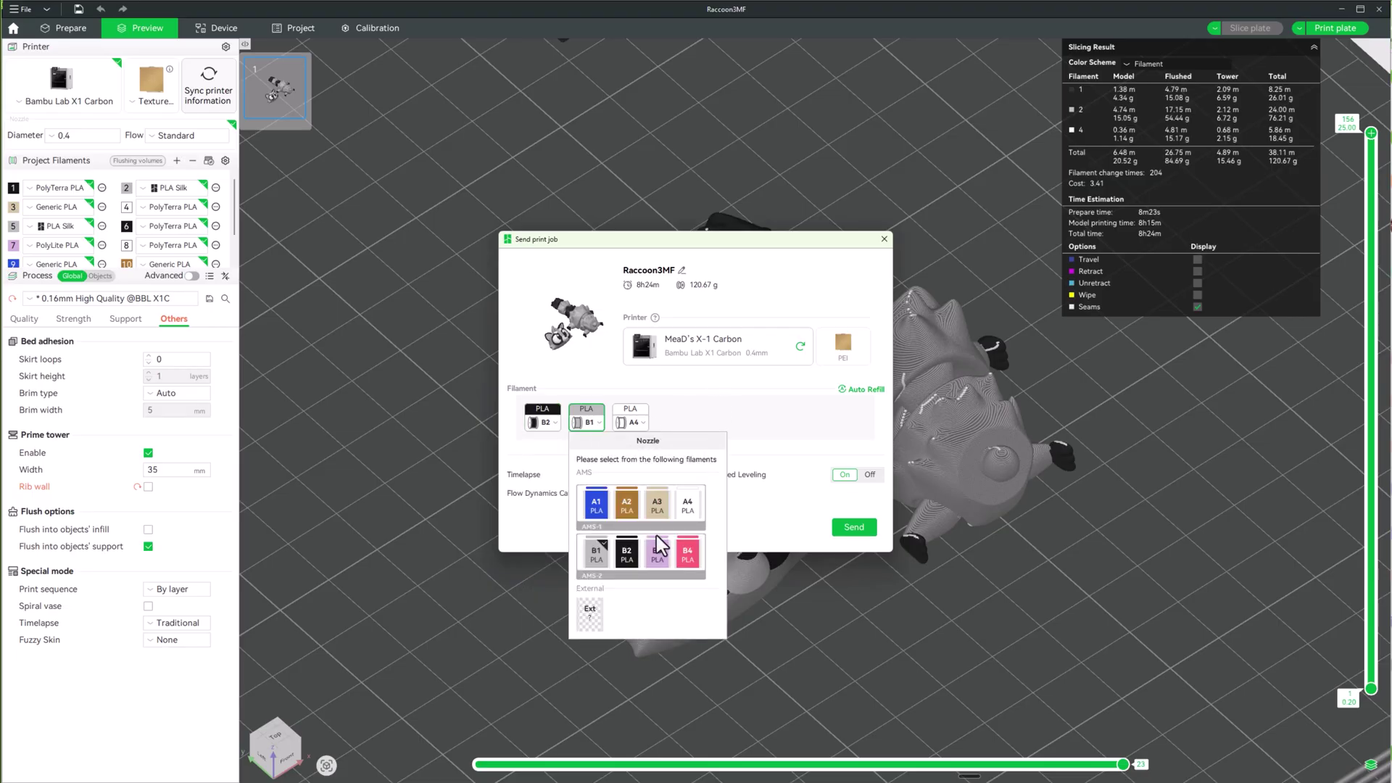
click(699, 405)
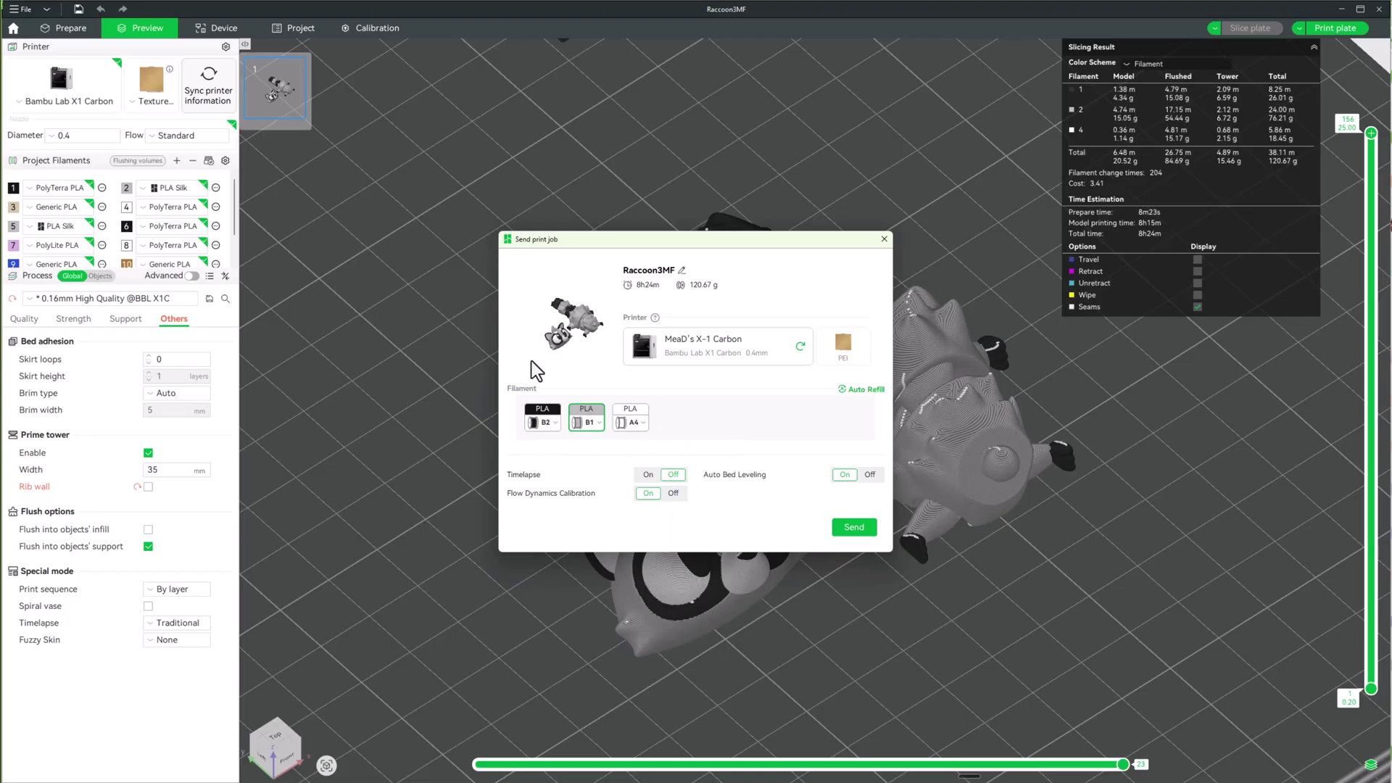
click(637, 424)
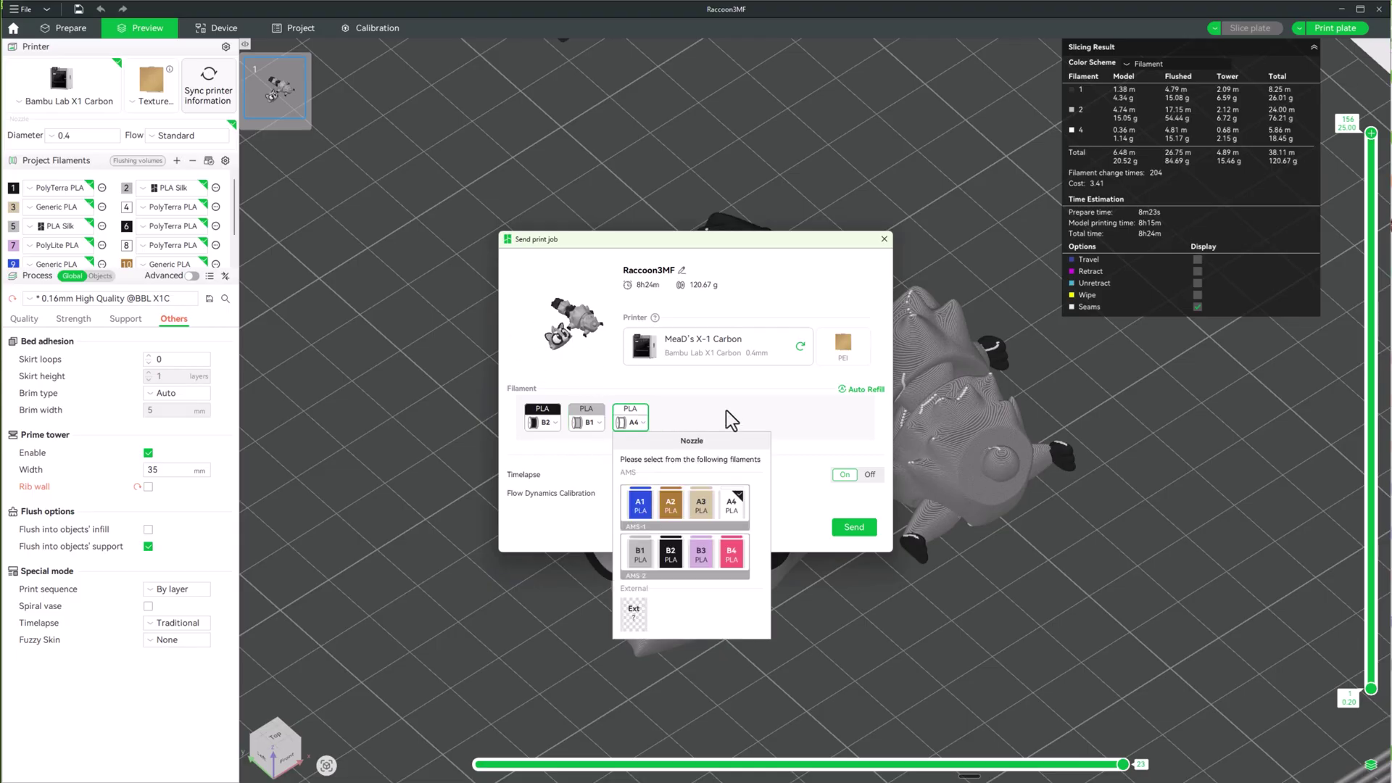
click(740, 412)
Try AMS slot A1 for the black filament, restore slot B2, and leave the print job unsent.
click(555, 426)
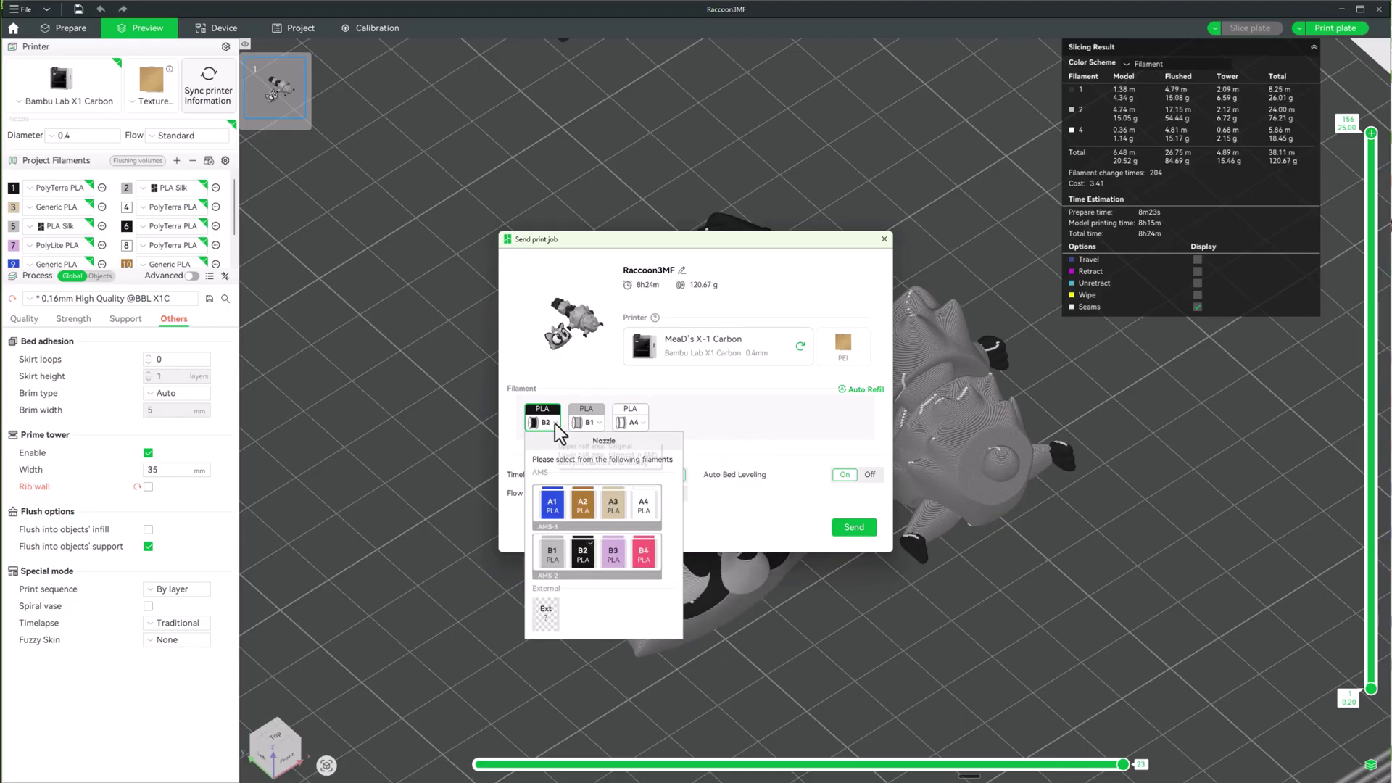
click(552, 510)
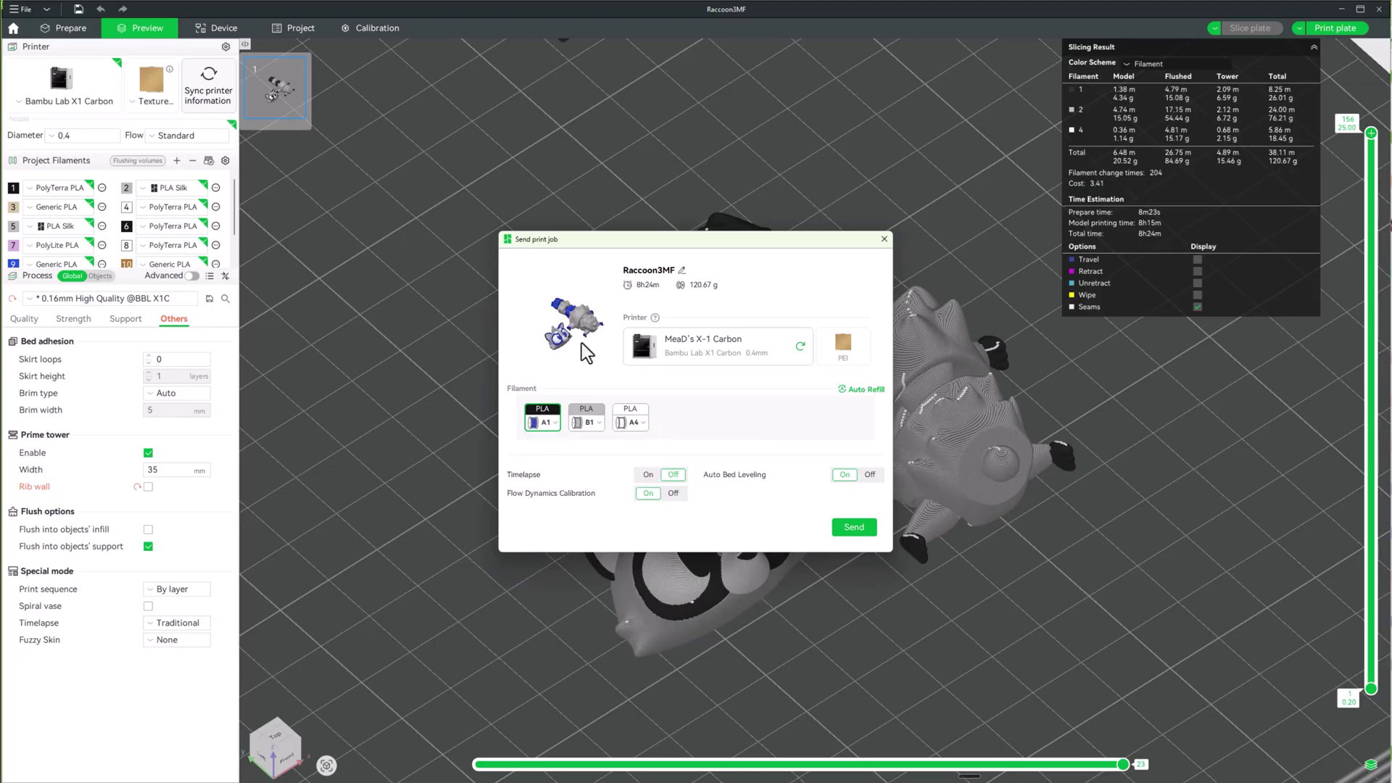
click(549, 417)
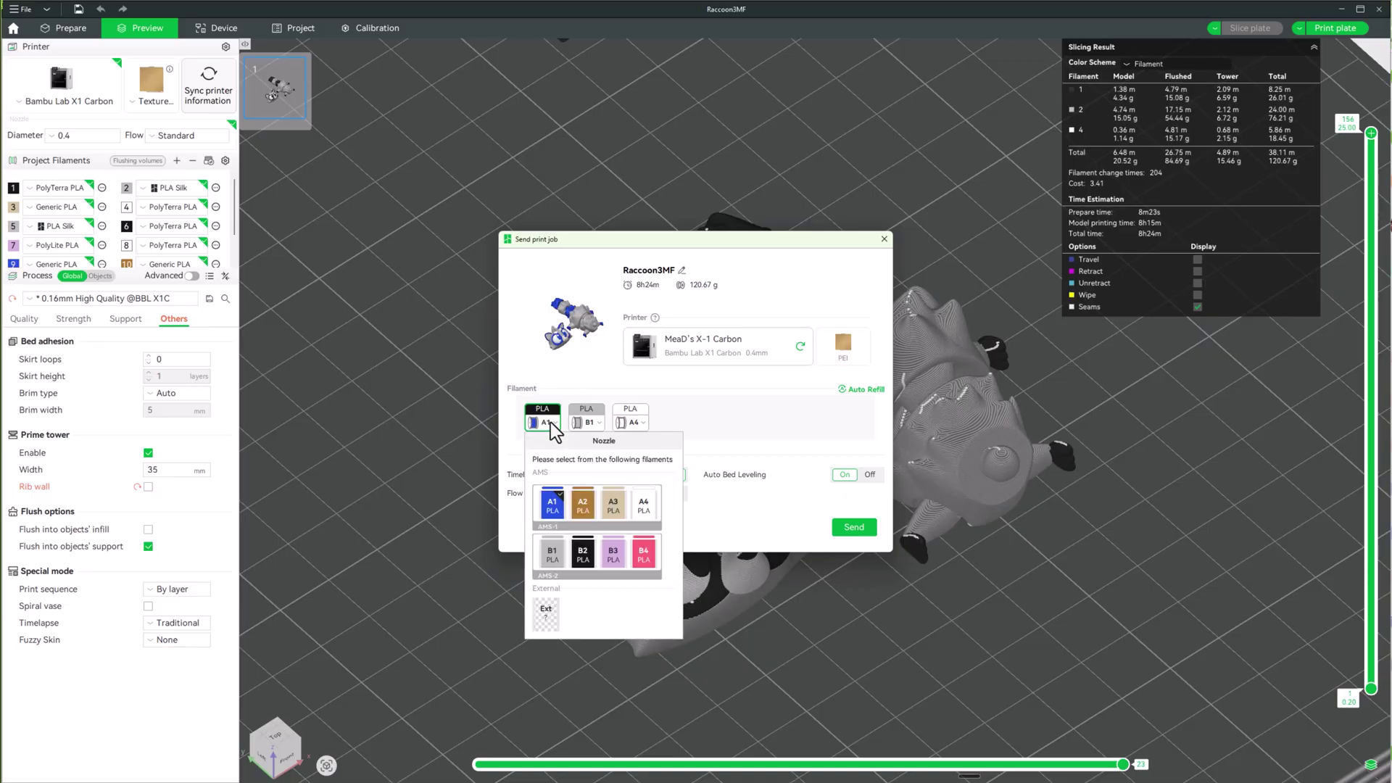
click(583, 555)
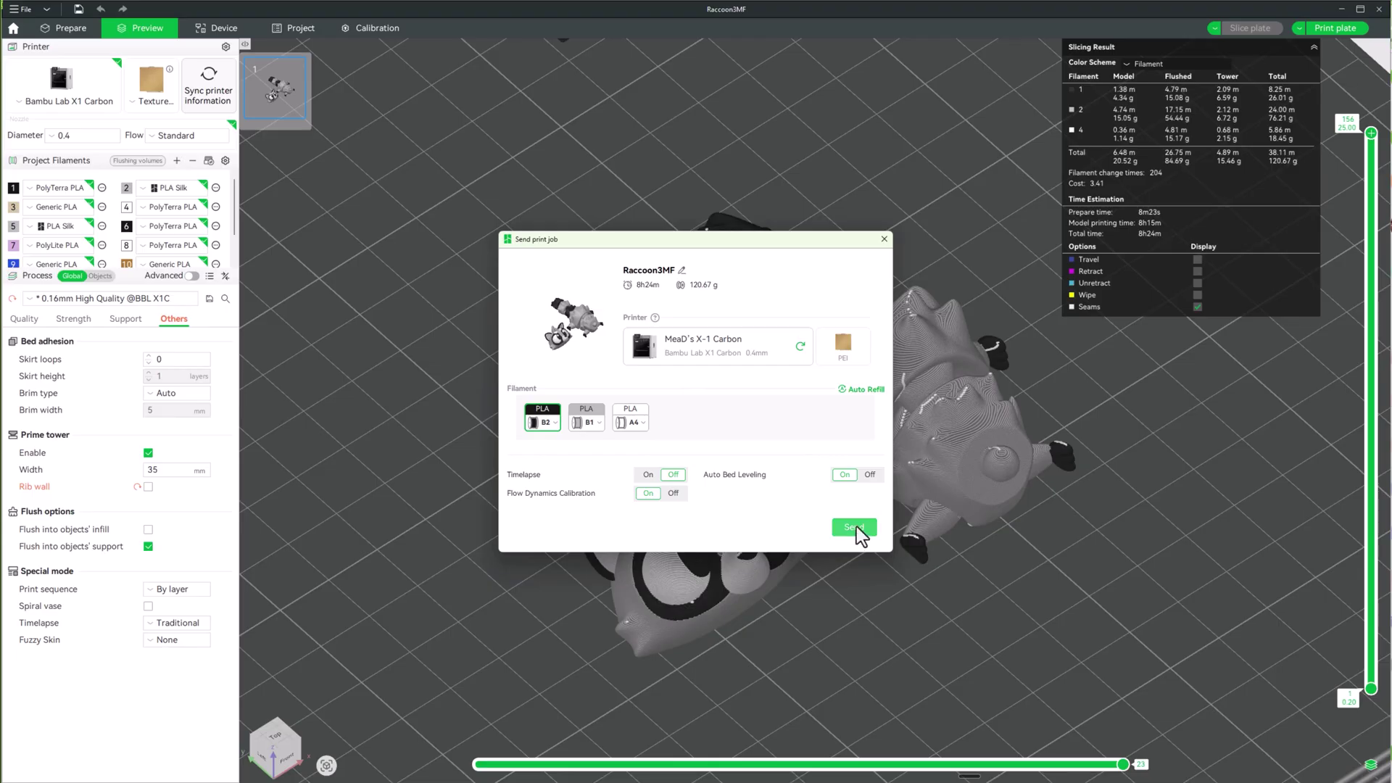
click(884, 239)
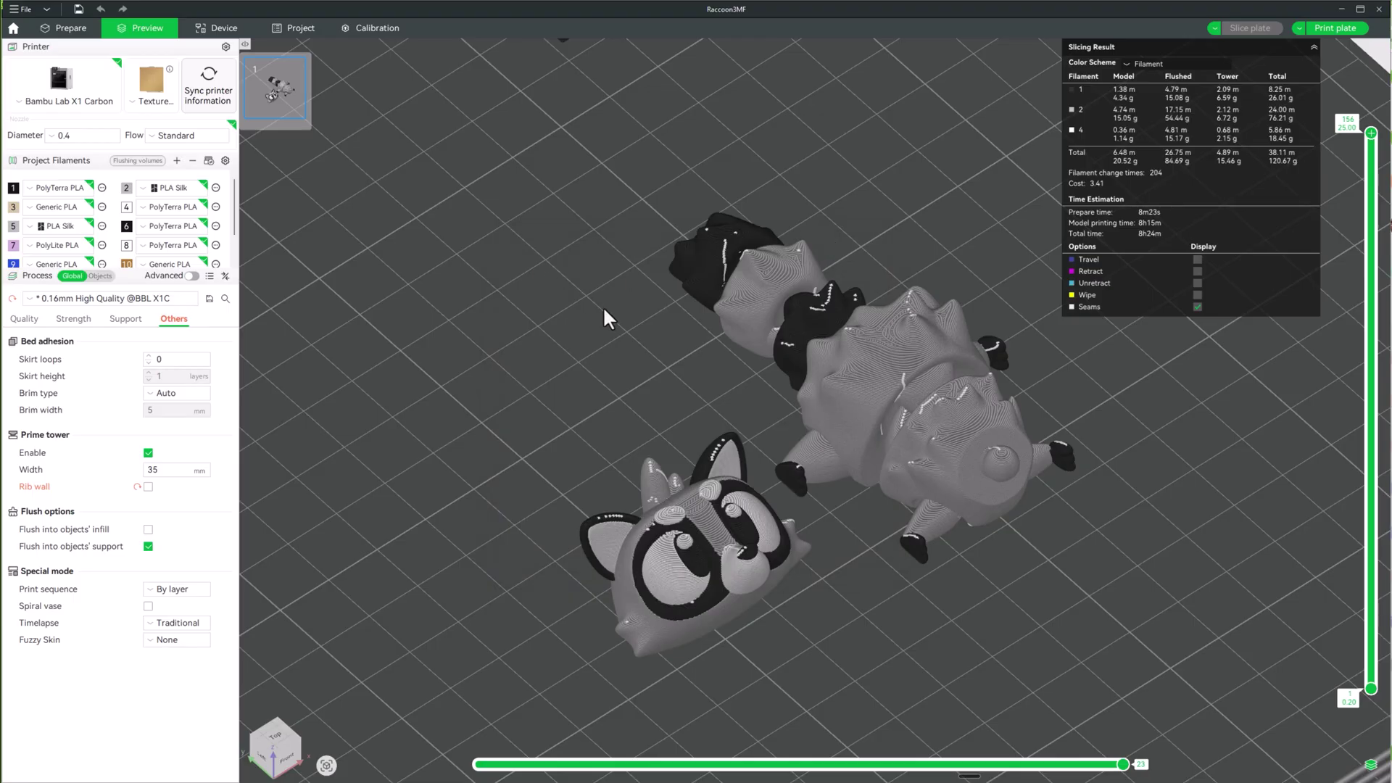
scroll(604, 310, down, 5)
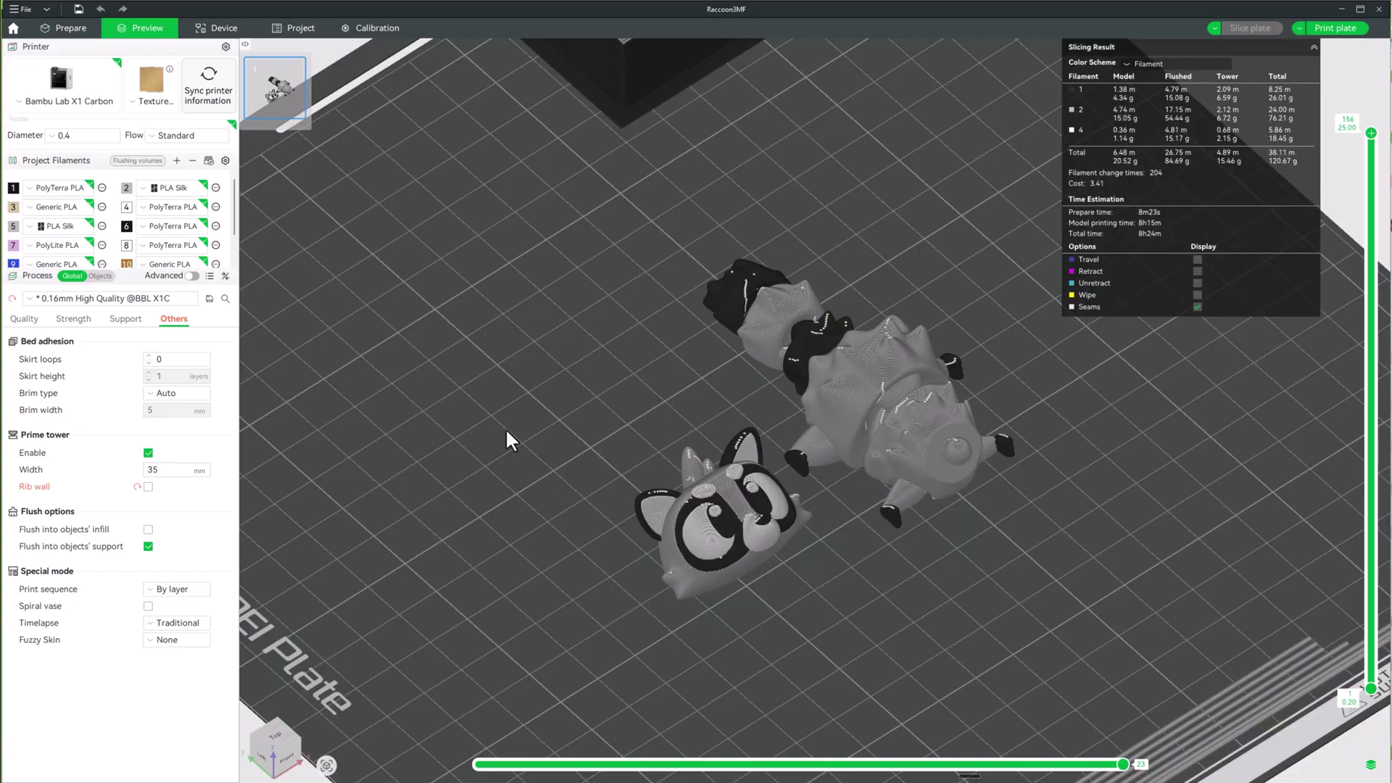
mouse_move(589, 433)
mouse_down()
mouse_move(558, 446)
mouse_move(610, 429)
mouse_up()
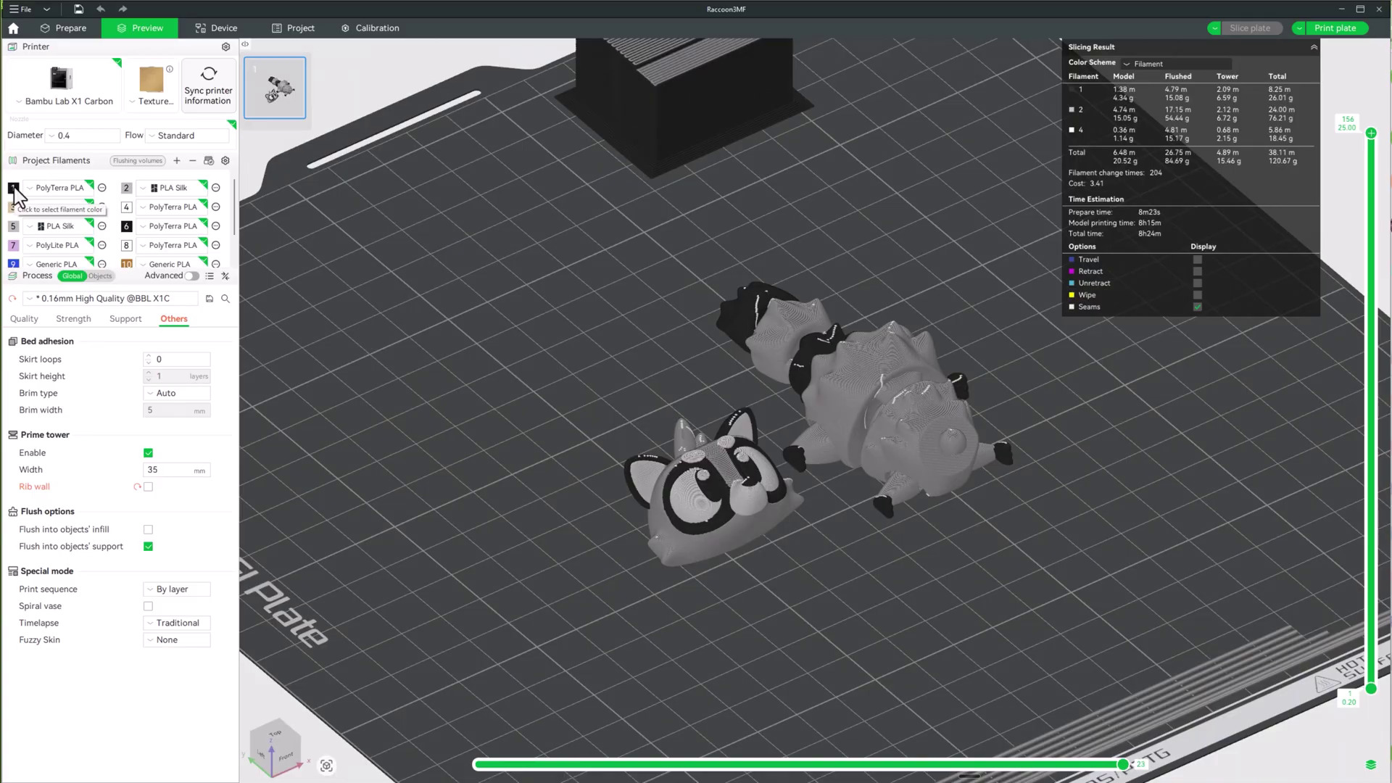
scroll(760, 341, up, 5)
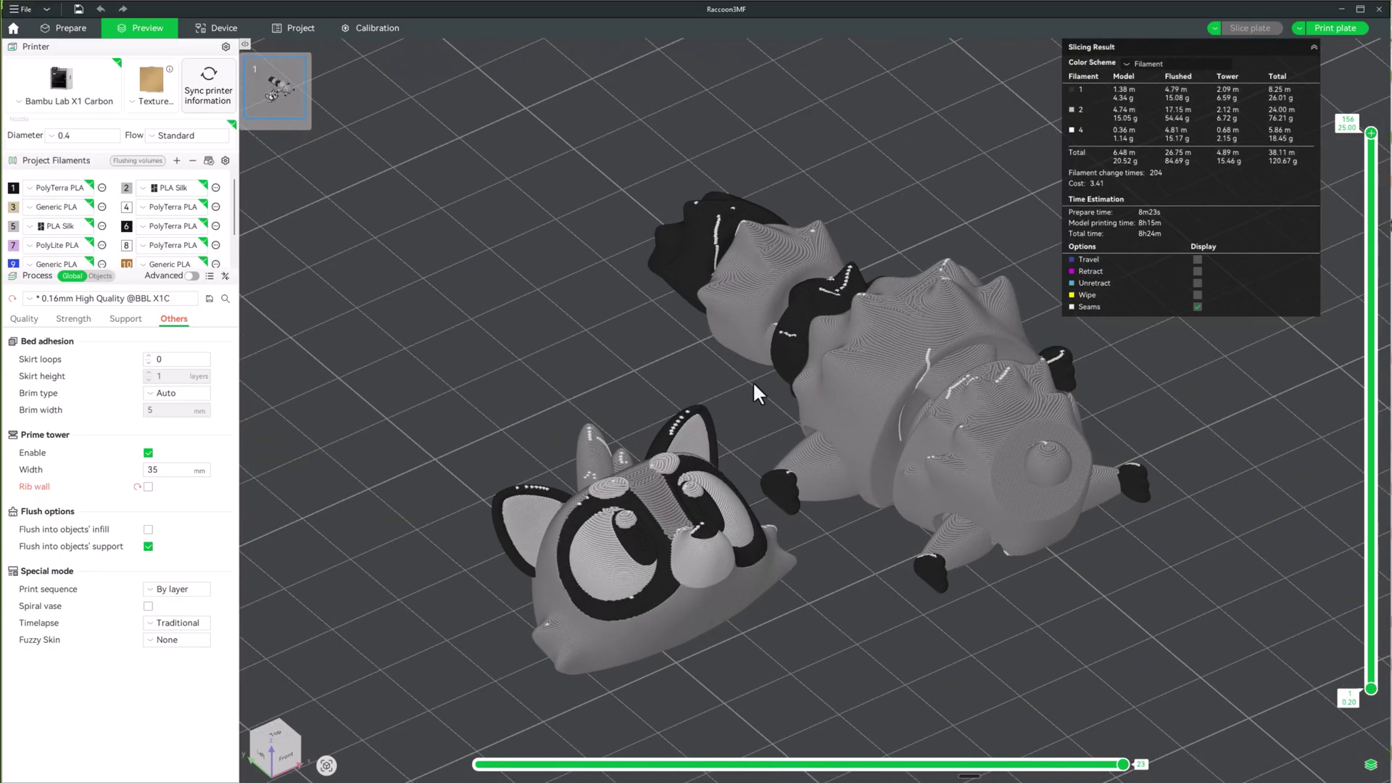